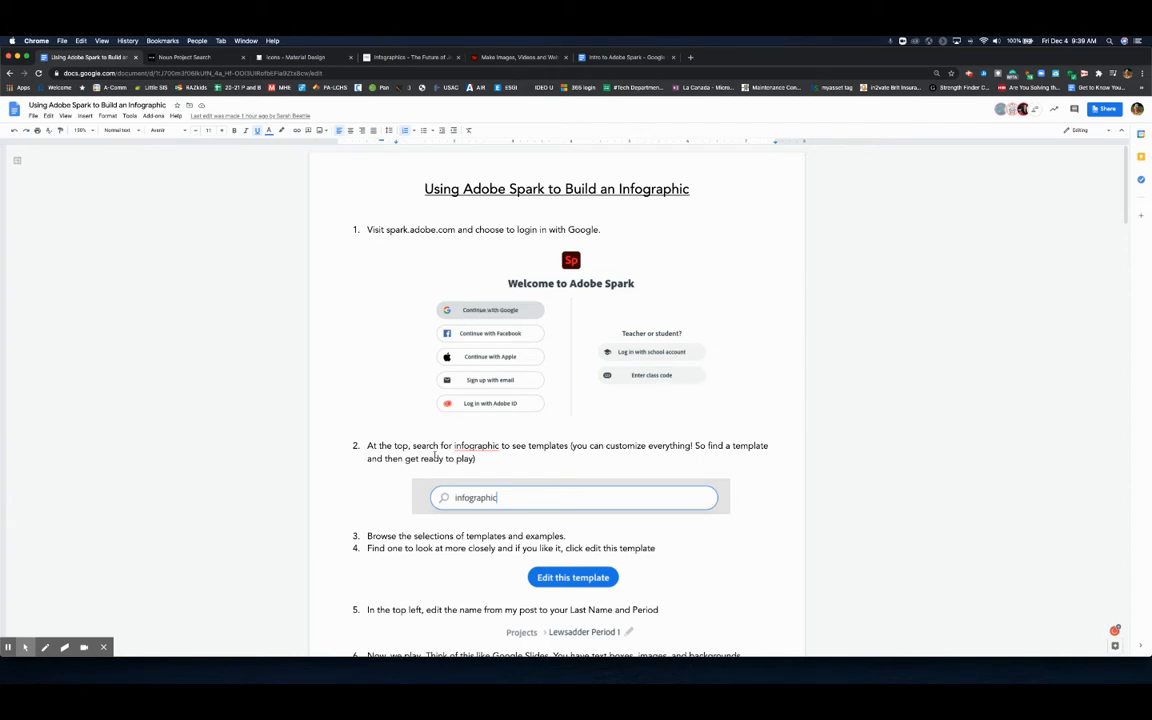
- Switch from the instruction document to Adobe Spark and search the templates for infographic
scroll(435, 457, "down", 2)
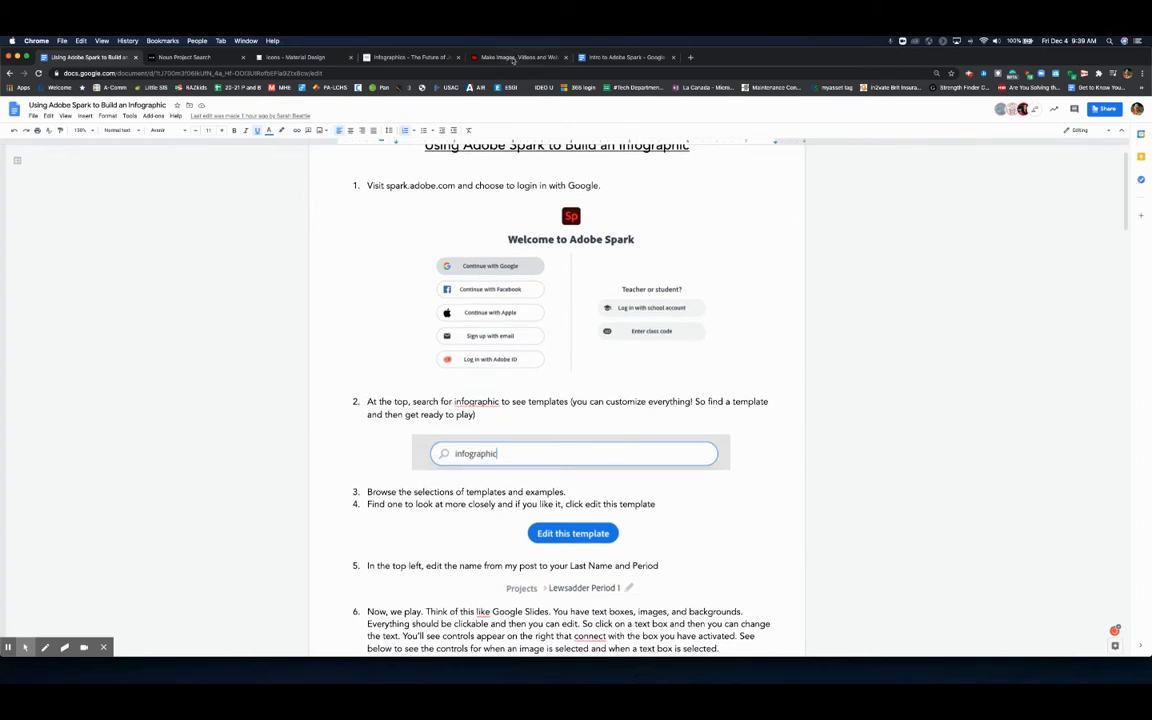
left_click(470, 57)
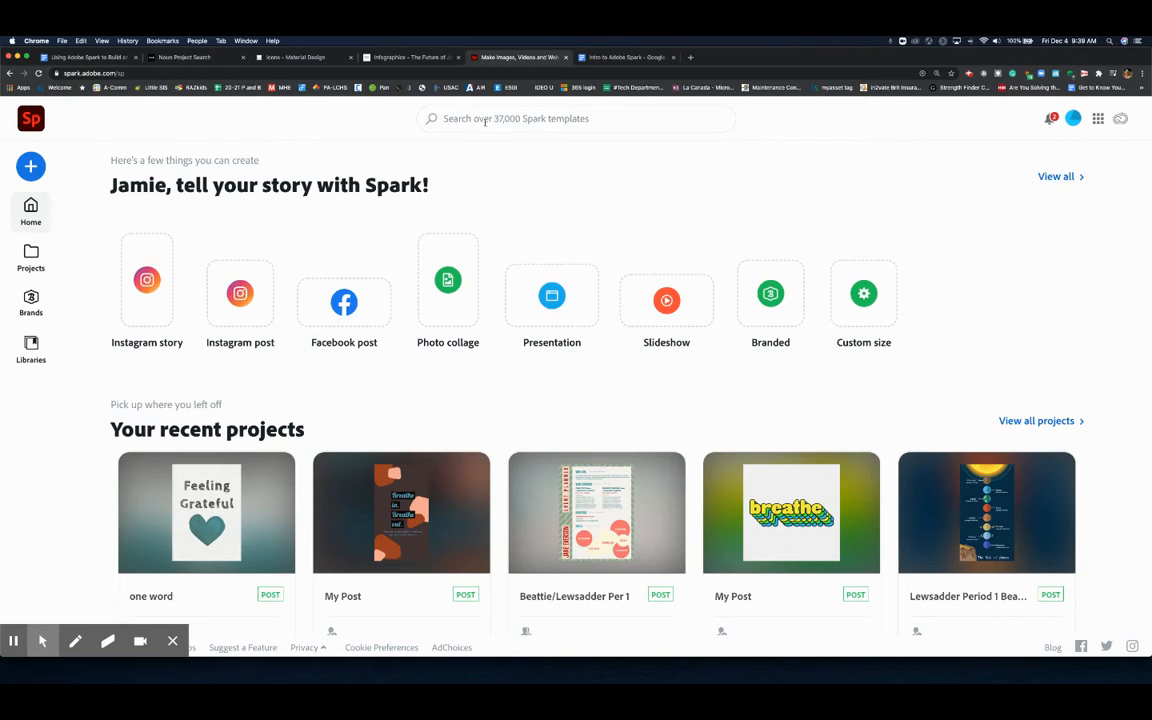
left_click(485, 119)
type("infographic")
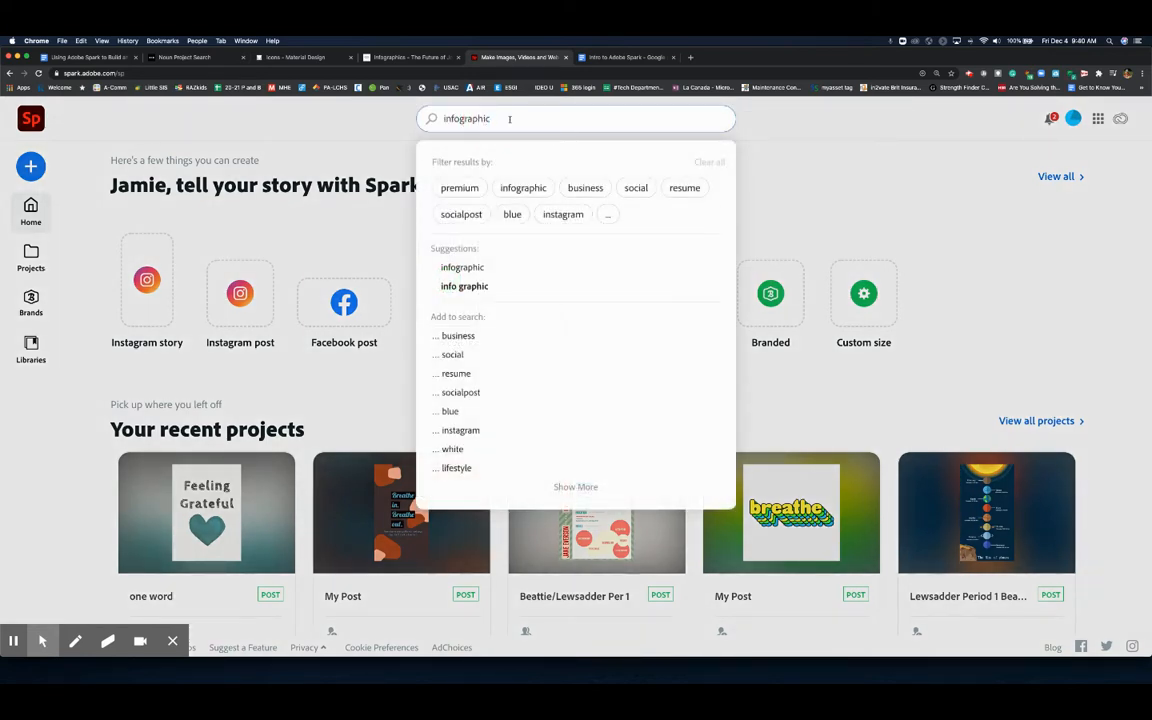
key("Return")
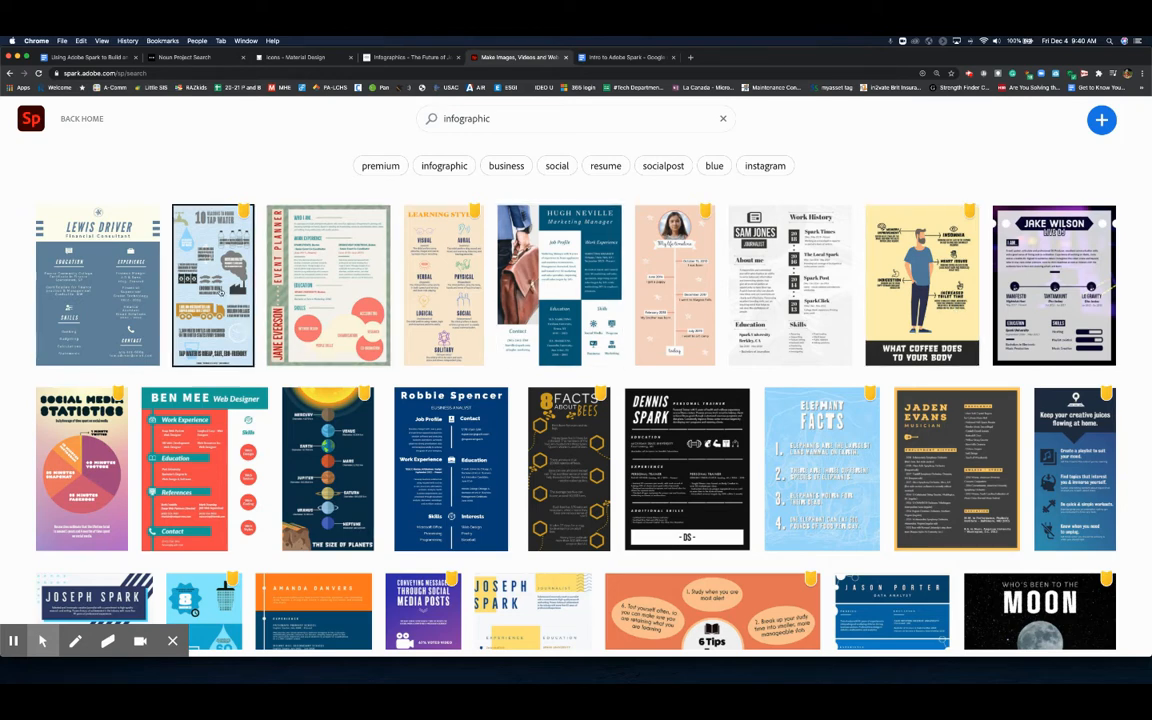
- Preview the 10 Reasons to Drink Tap Water and Learning Styles templates, closing each preview
left_click(201, 266)
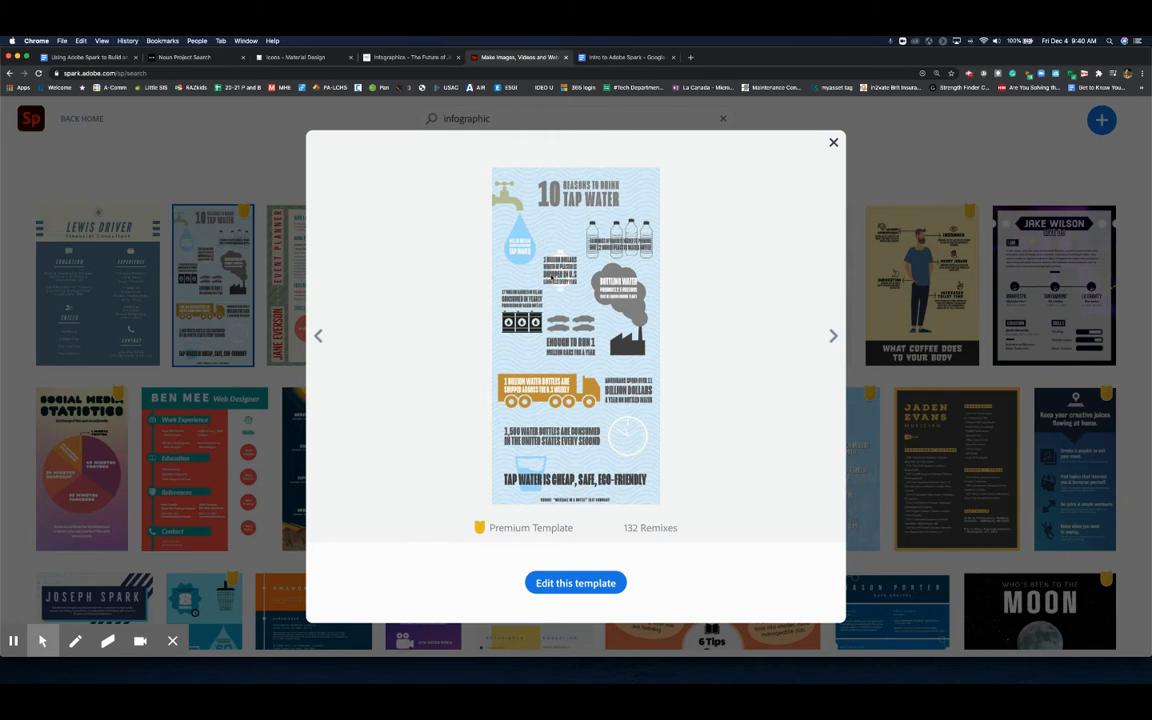
left_click(833, 143)
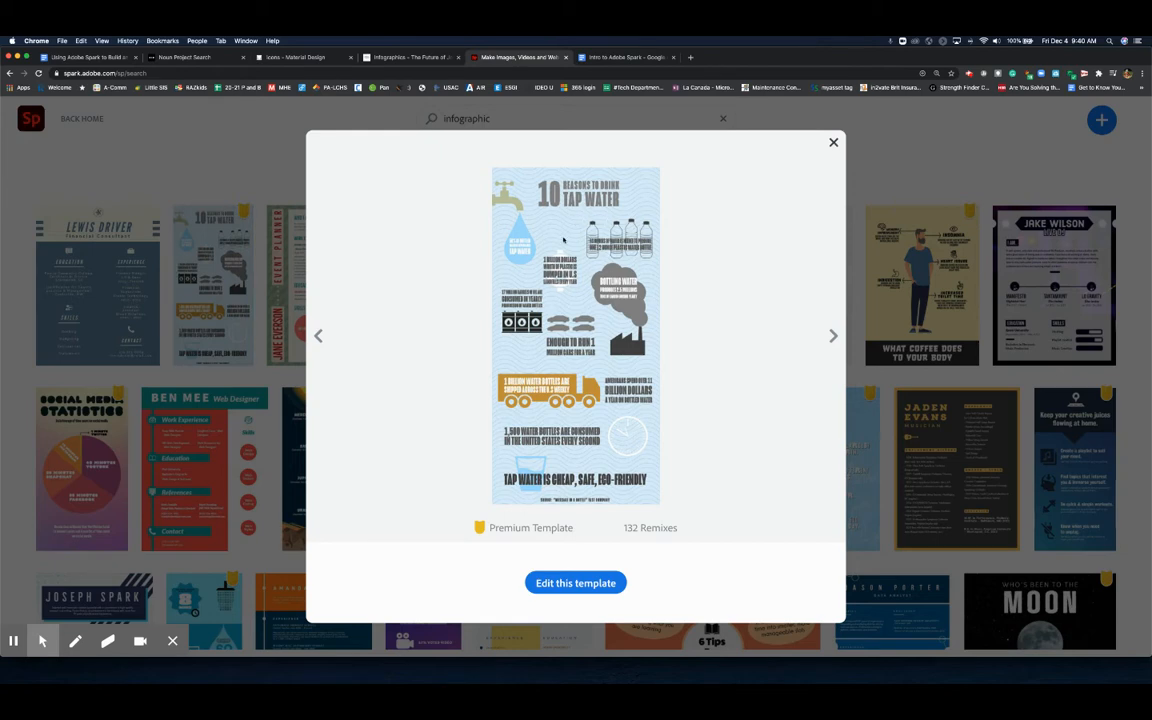
left_click(833, 143)
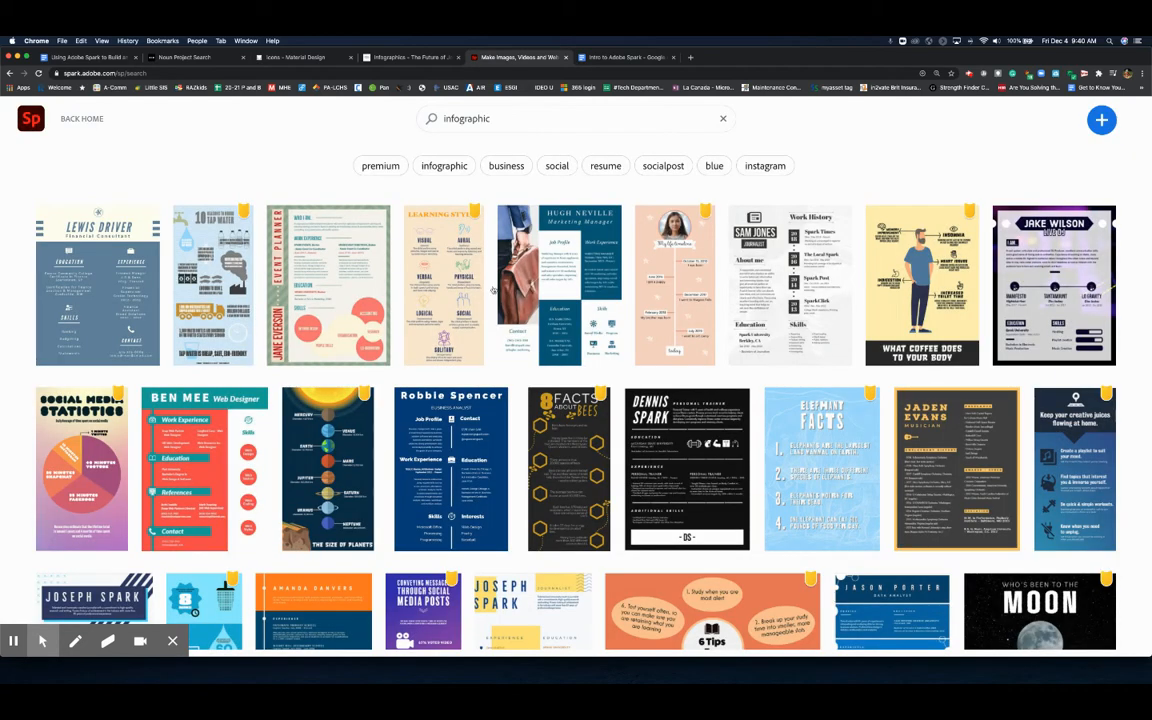
left_click(407, 287)
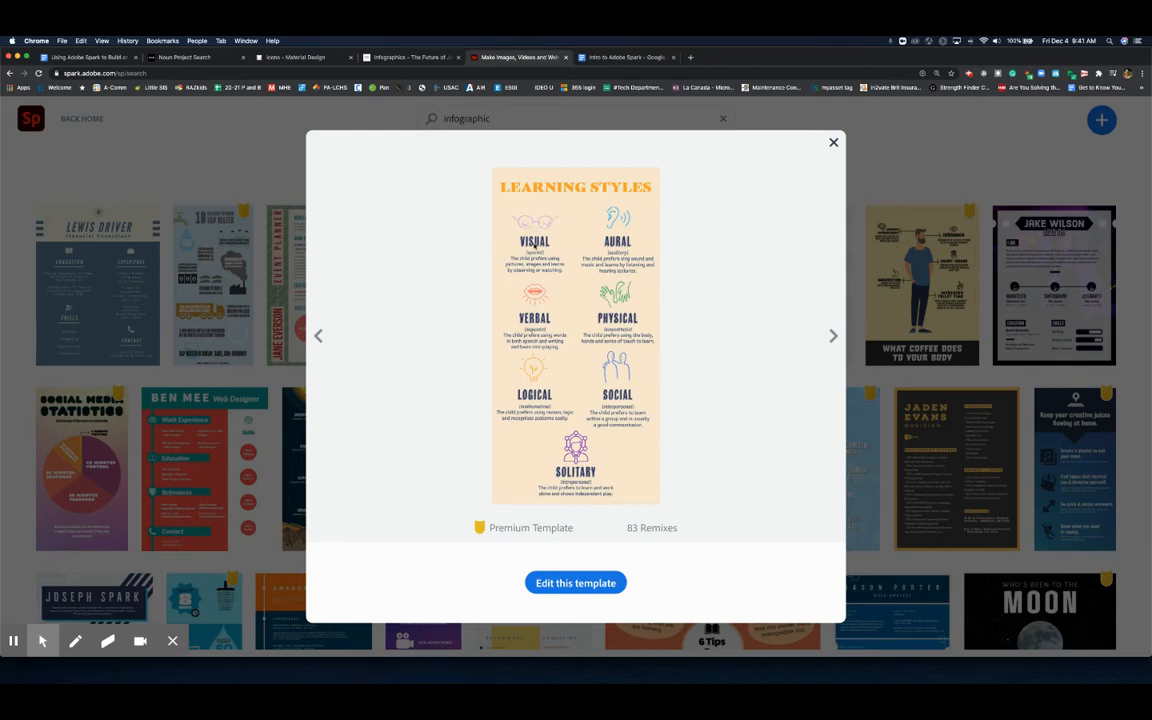
left_click(833, 142)
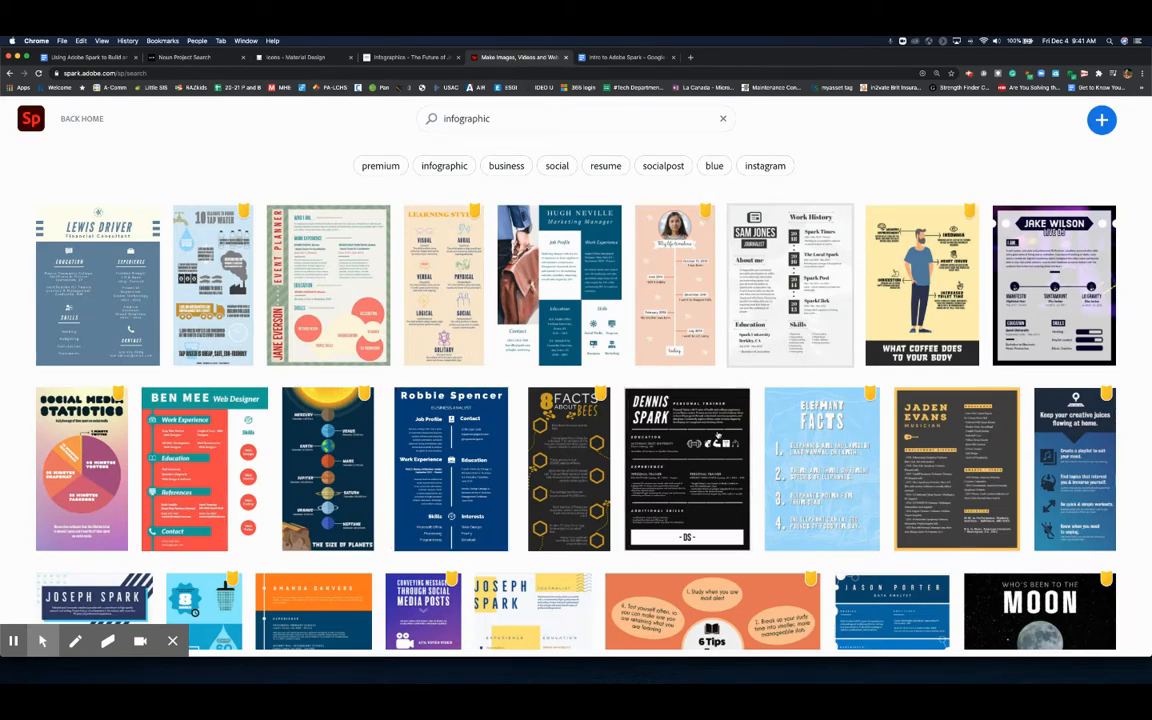
scroll(717, 435, "down", 4)
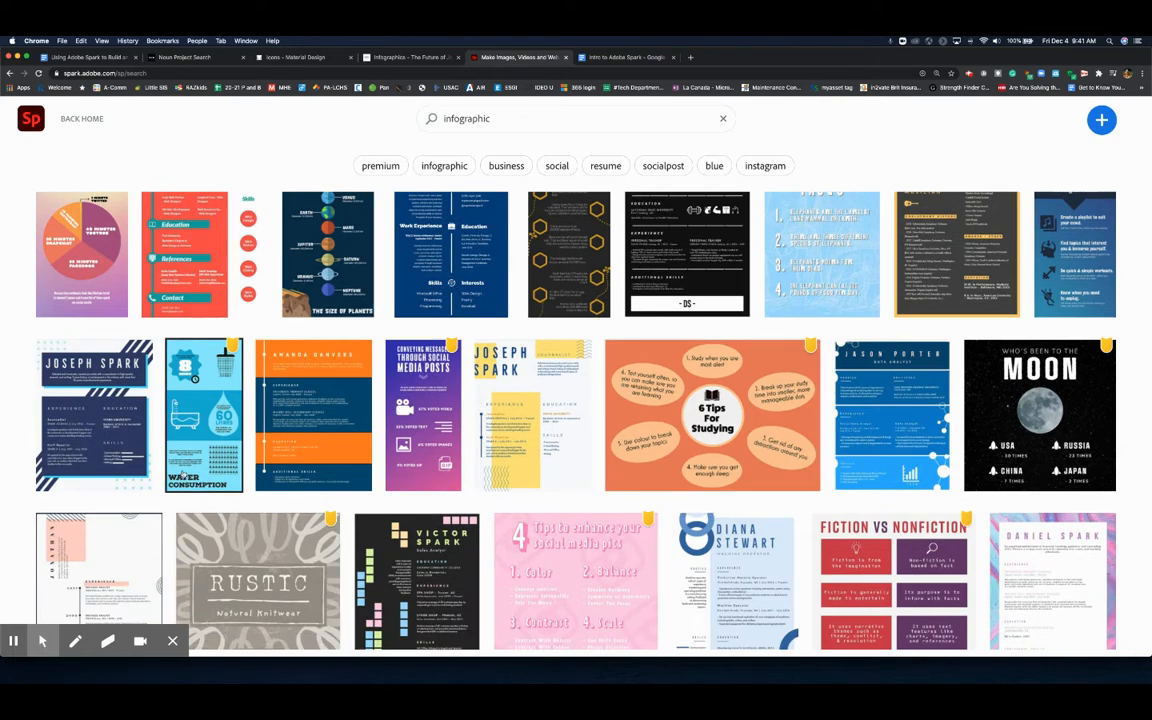
- Preview the Water Consumption template and start editing it
left_click(183, 475)
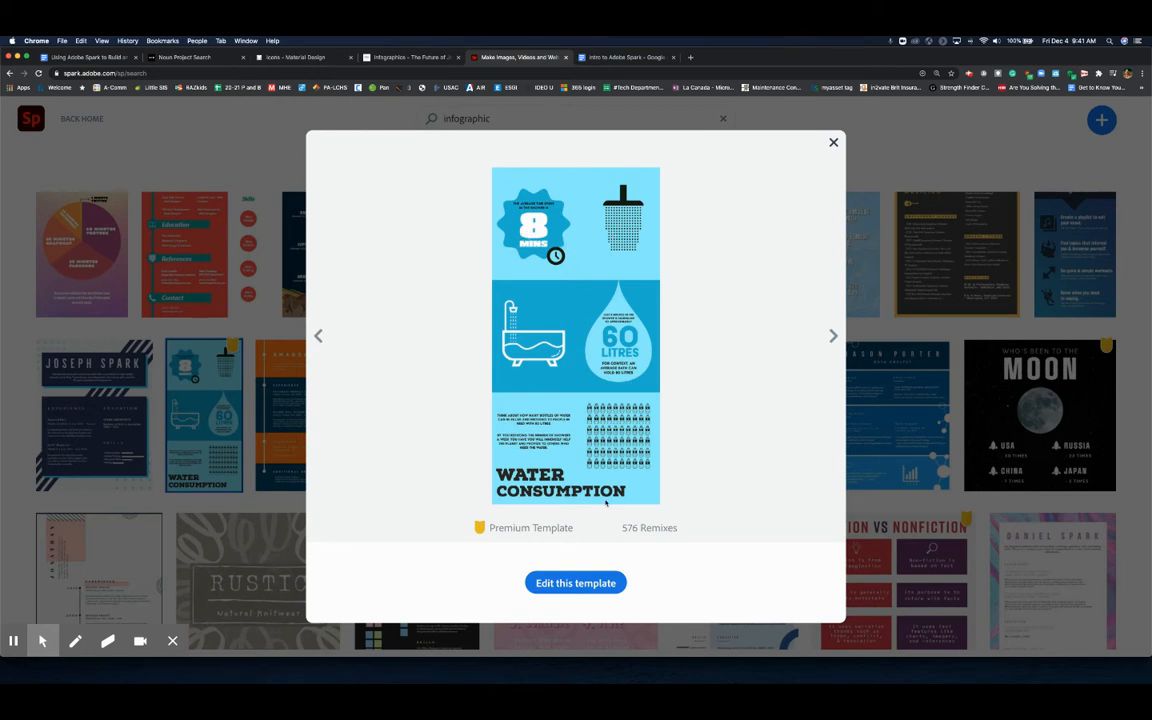
left_click(834, 142)
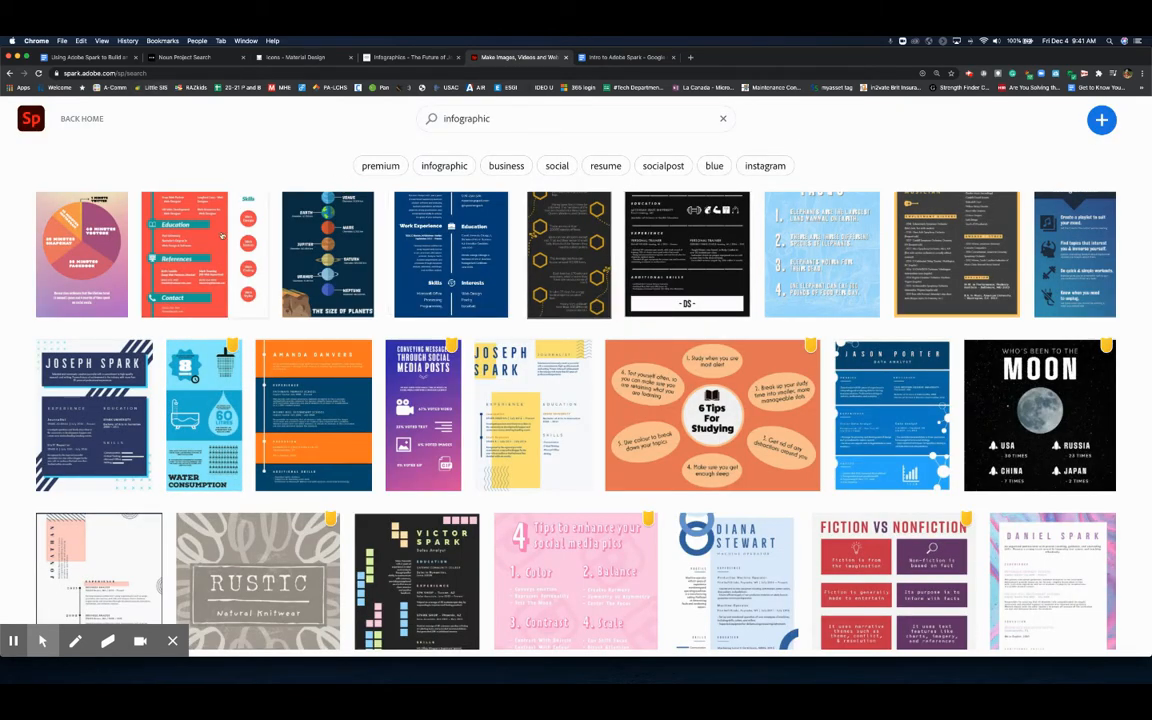
left_click(228, 397)
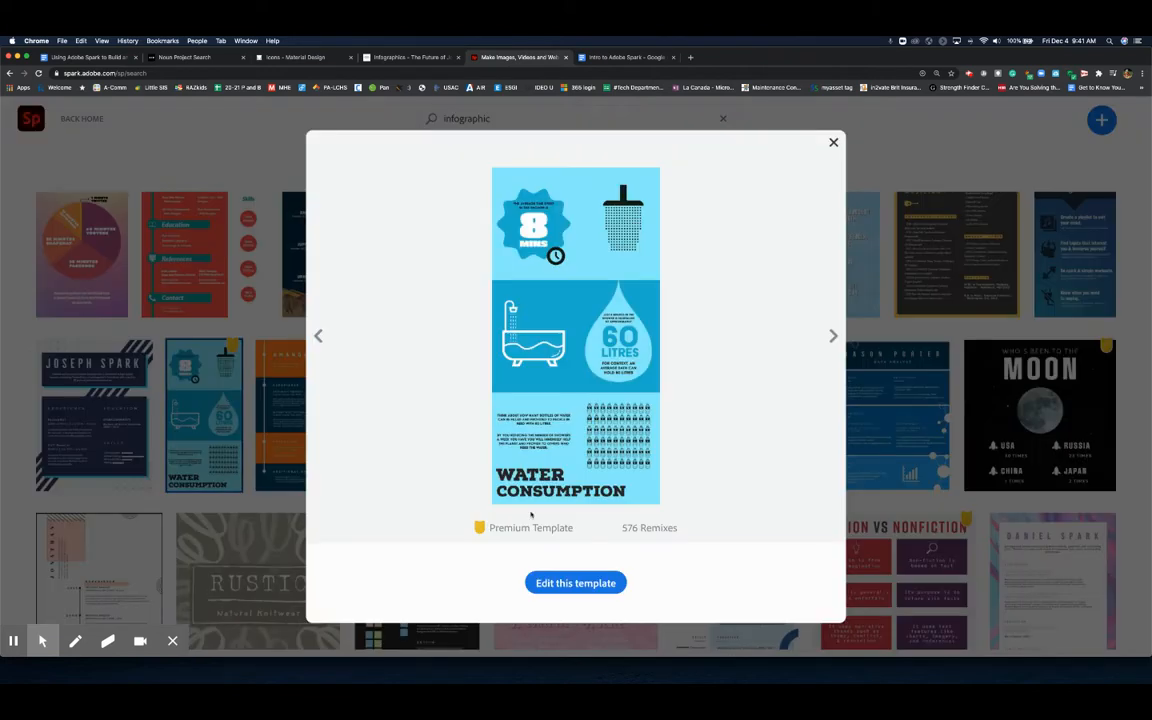
left_click(578, 582)
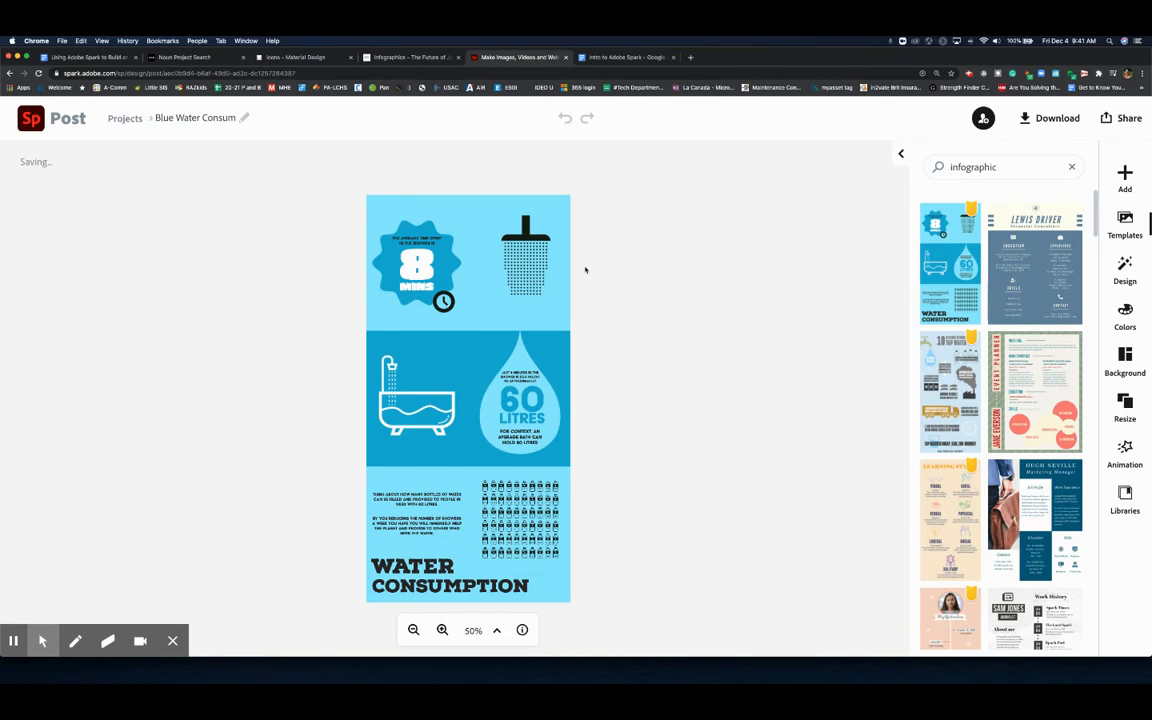
- Select the 8 Mins badge, then open the 60 Litres text for editing and cancel without changes
left_click(452, 265)
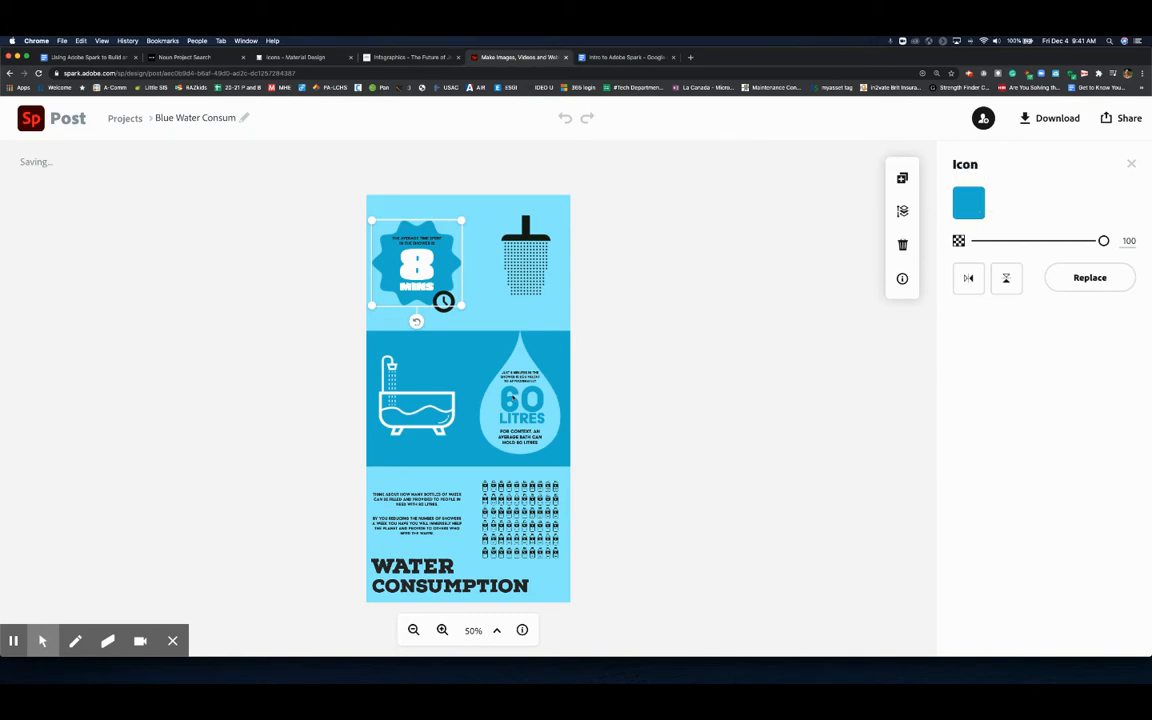
left_click(522, 400)
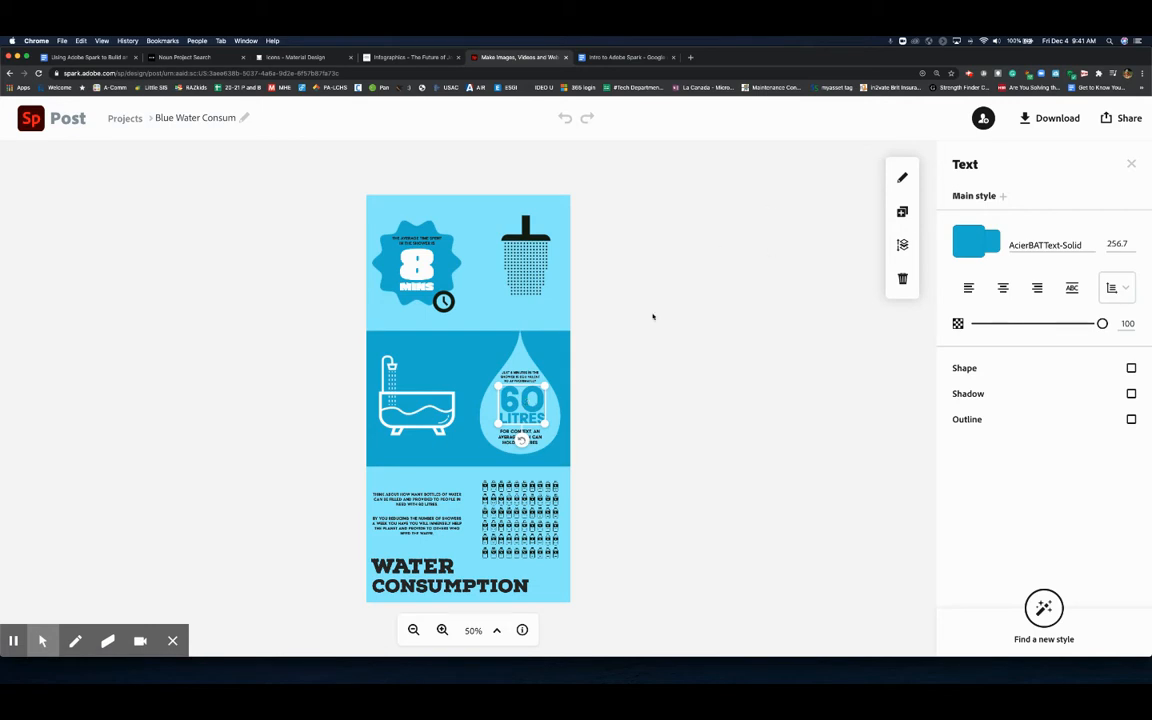
double_click(537, 404)
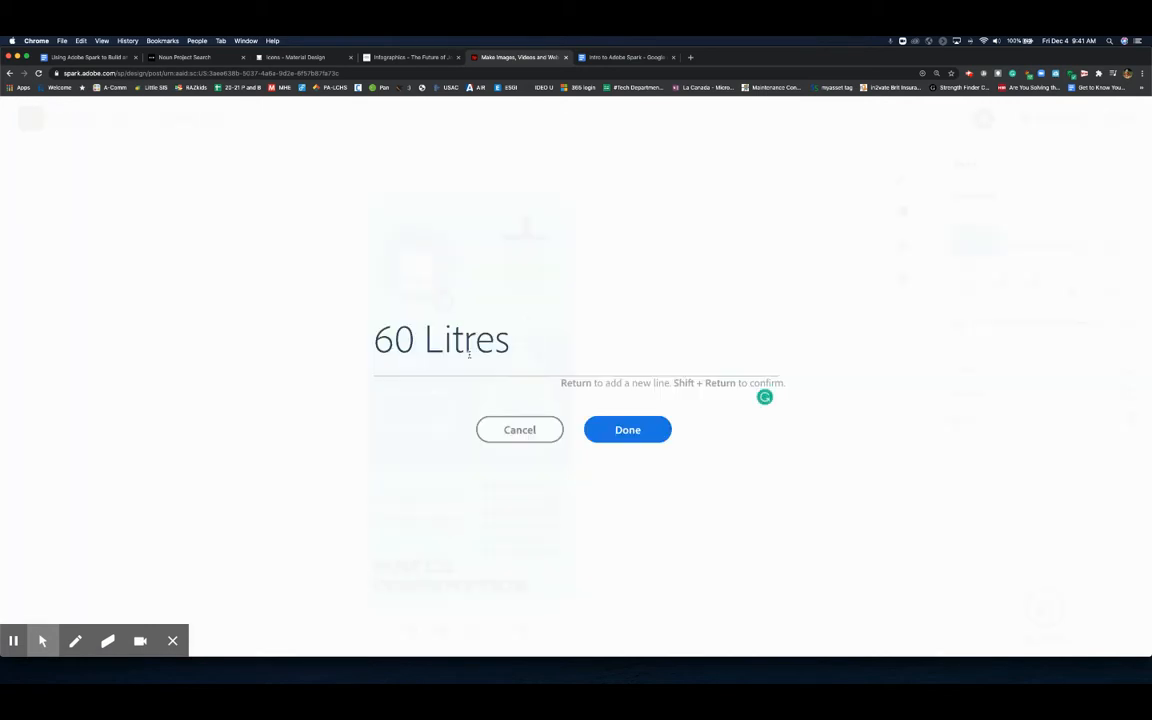
left_click(502, 411)
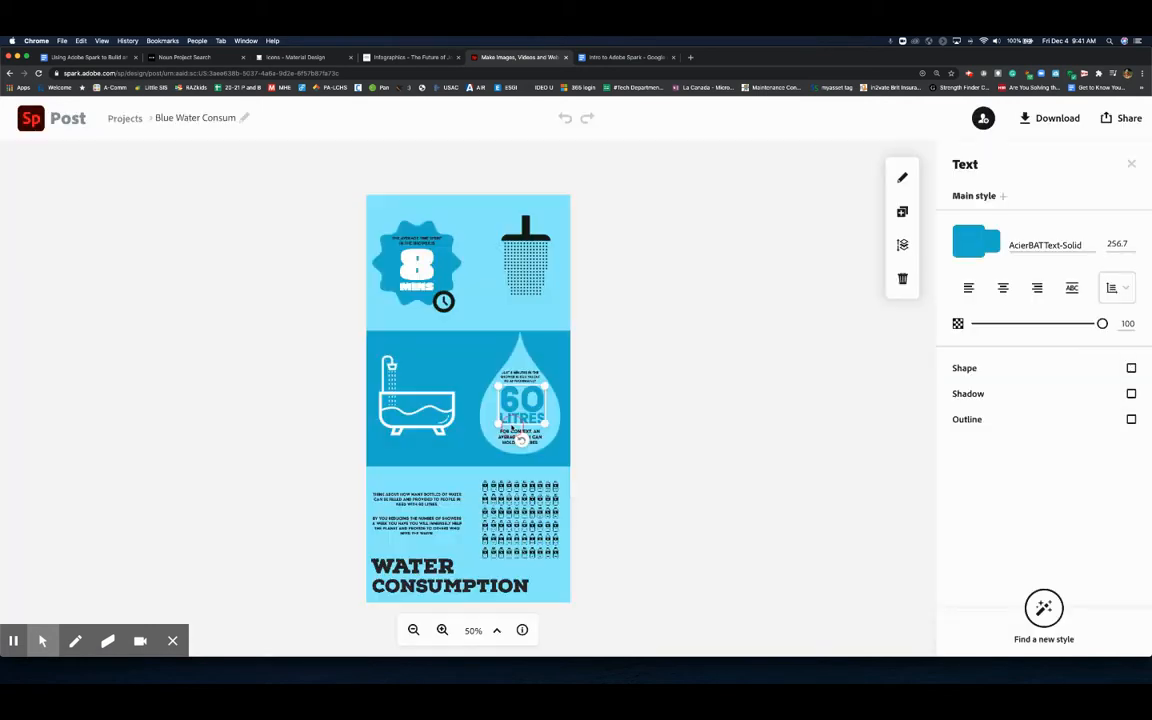
- Select the background and clock icon, open the 8 Mins text for editing, cancel, and deselect
left_click(457, 358)
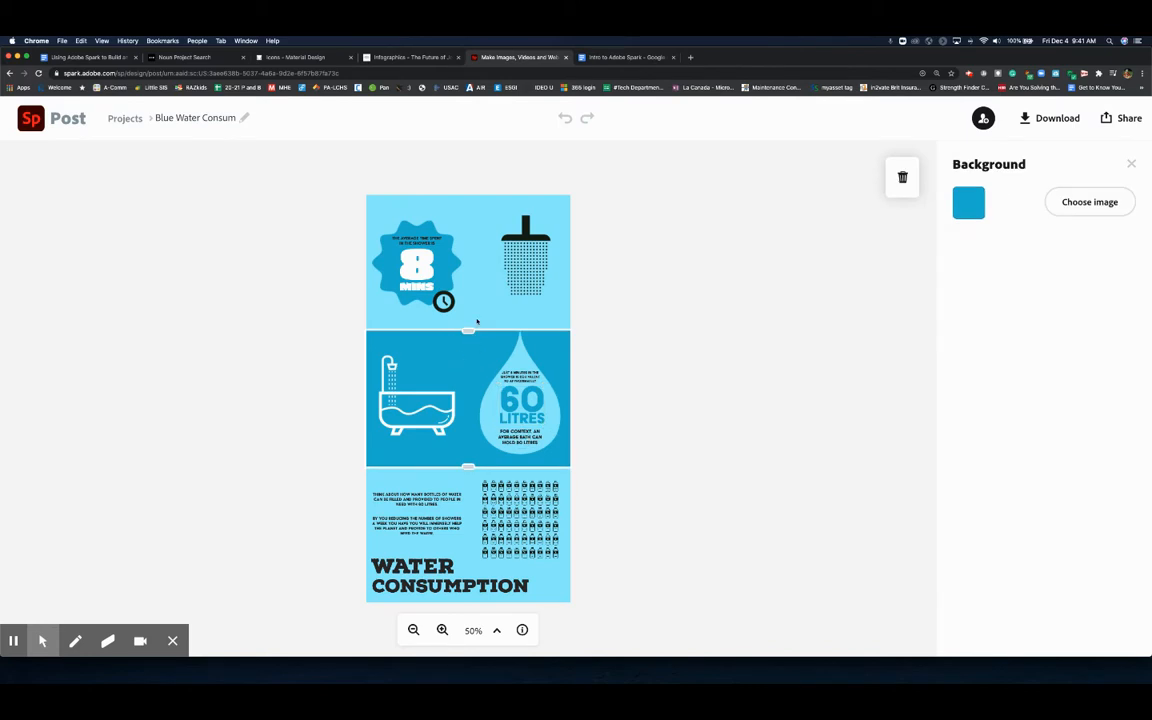
left_click(443, 300)
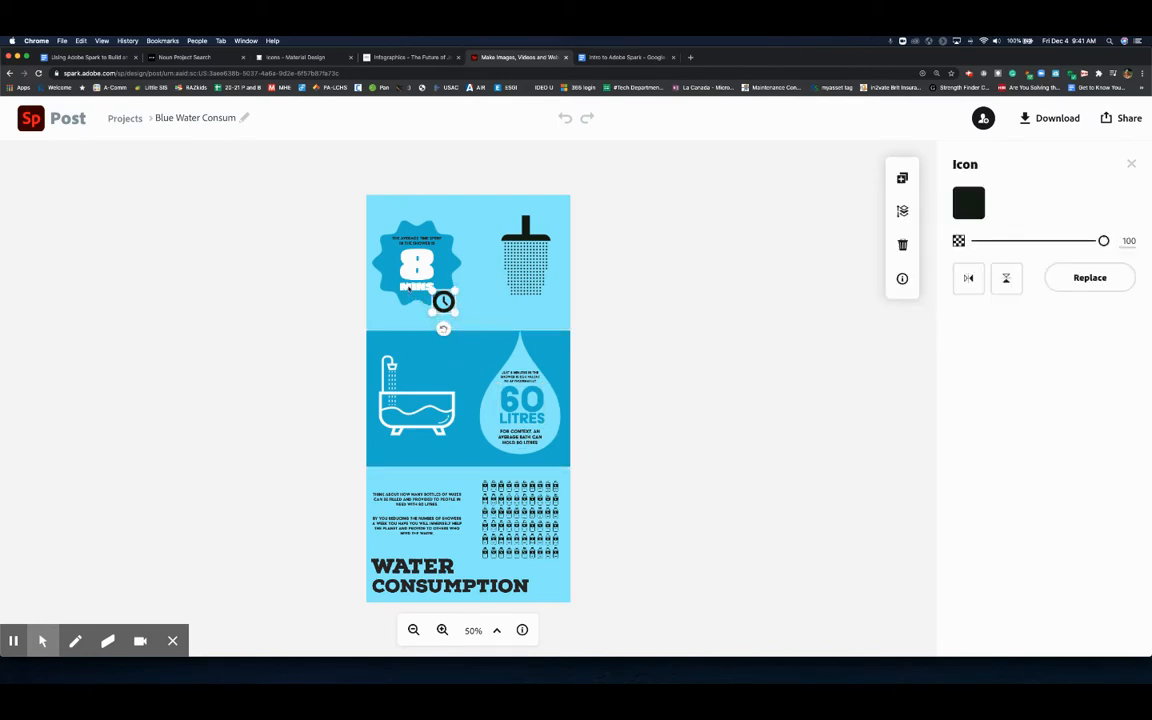
double_click(409, 293)
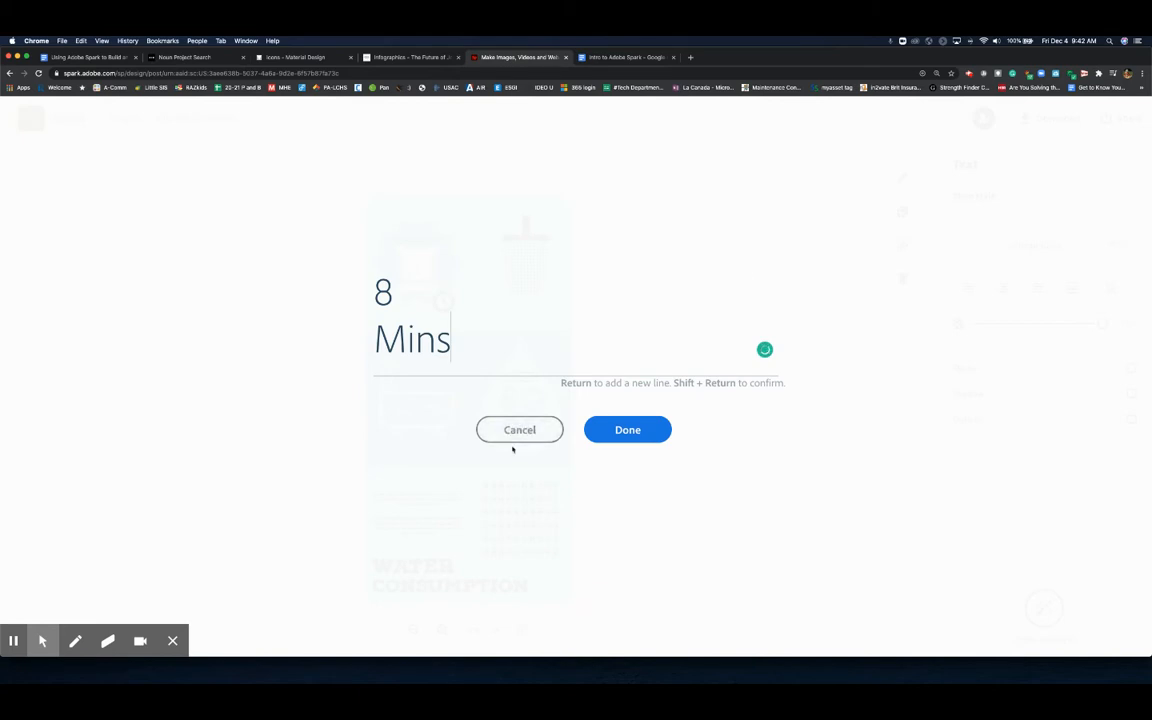
left_click(513, 432)
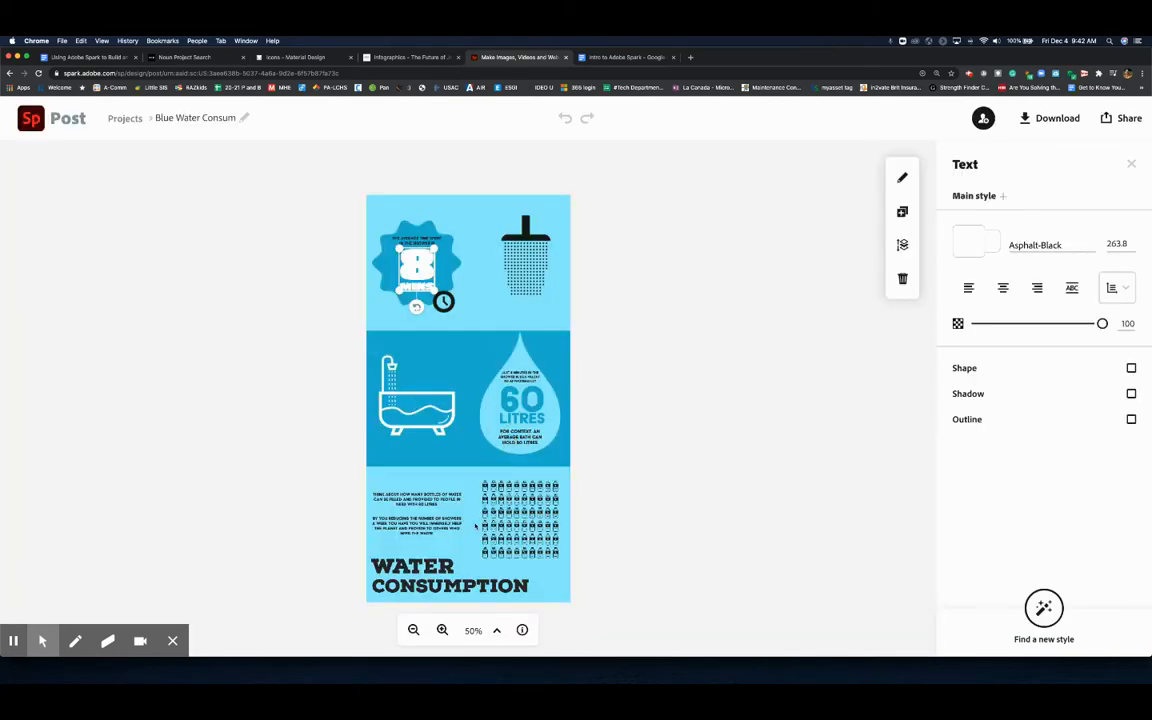
left_click(671, 286)
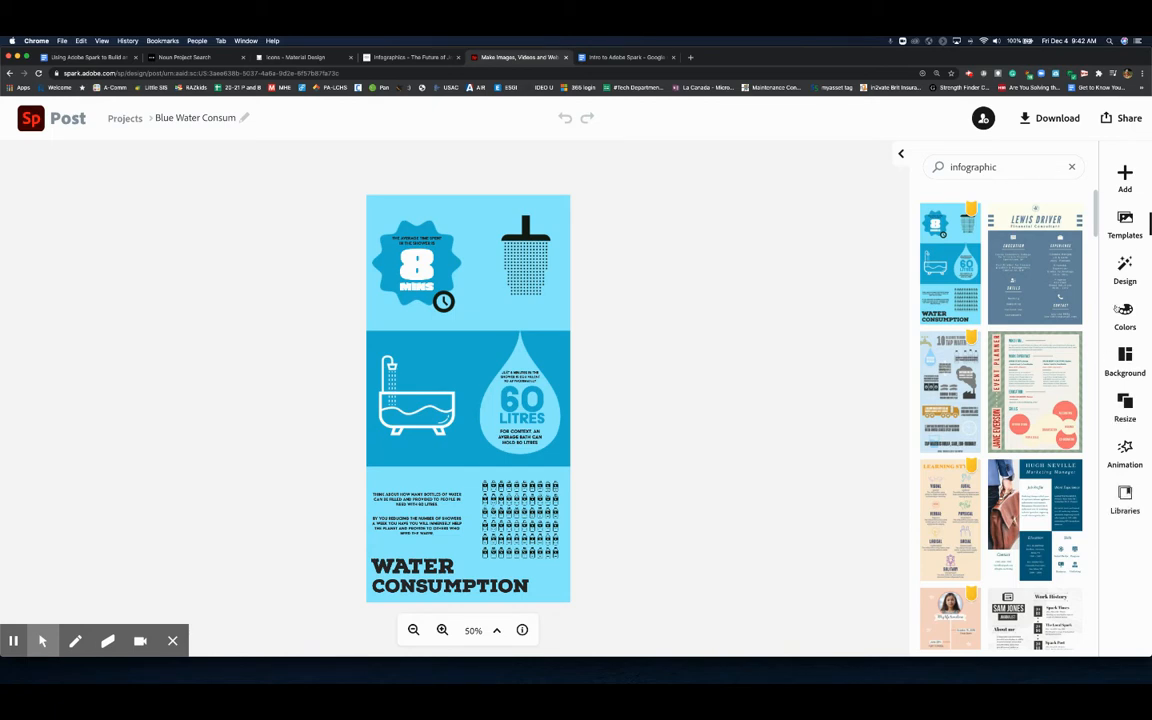
- Browse the Add options and the Design variations for the infographic
left_click(1124, 175)
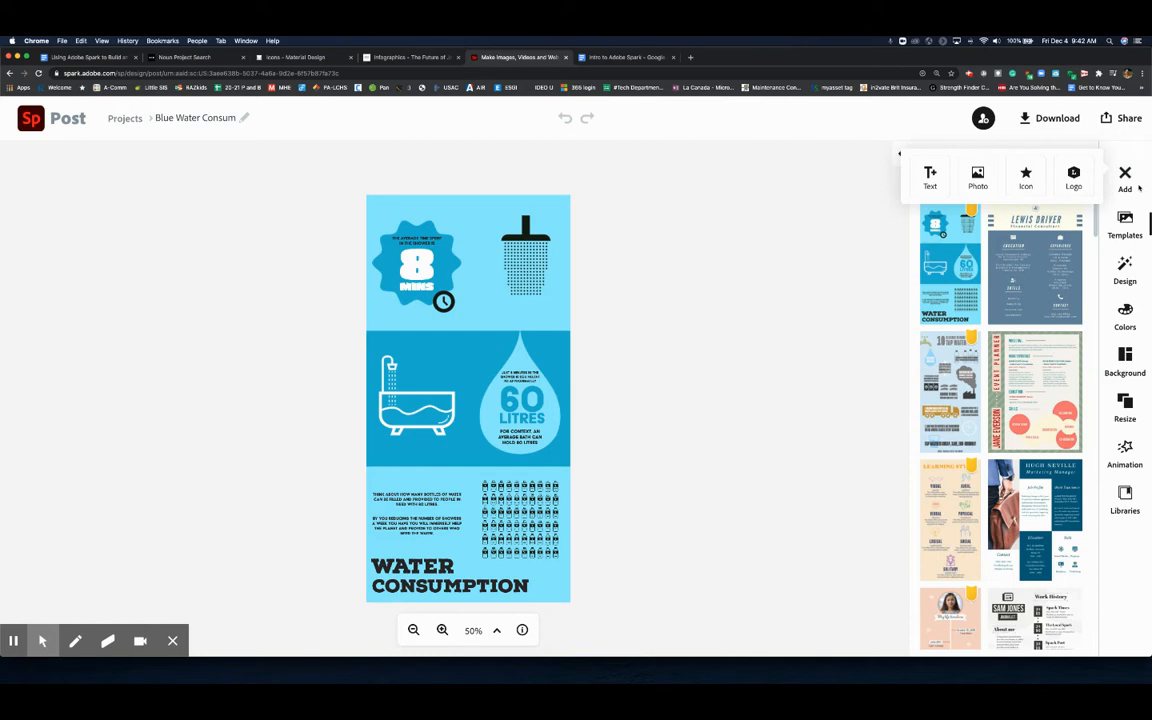
left_click(1127, 222)
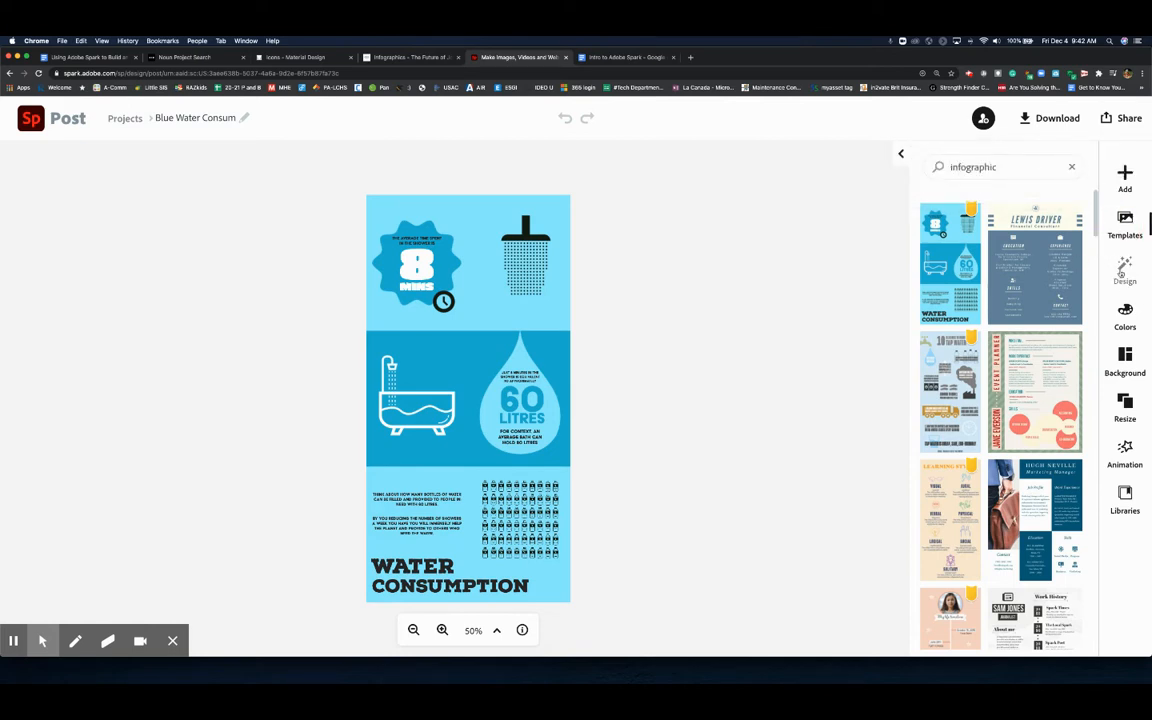
left_click(1122, 270)
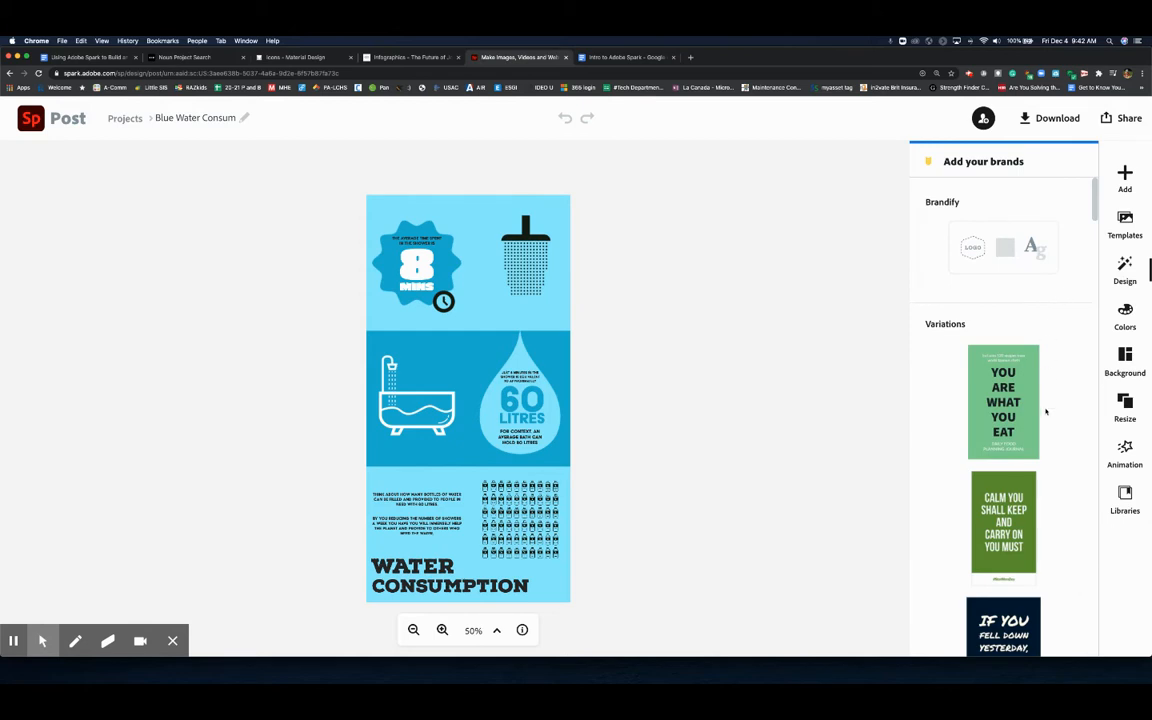
scroll(1046, 411, "down", 5)
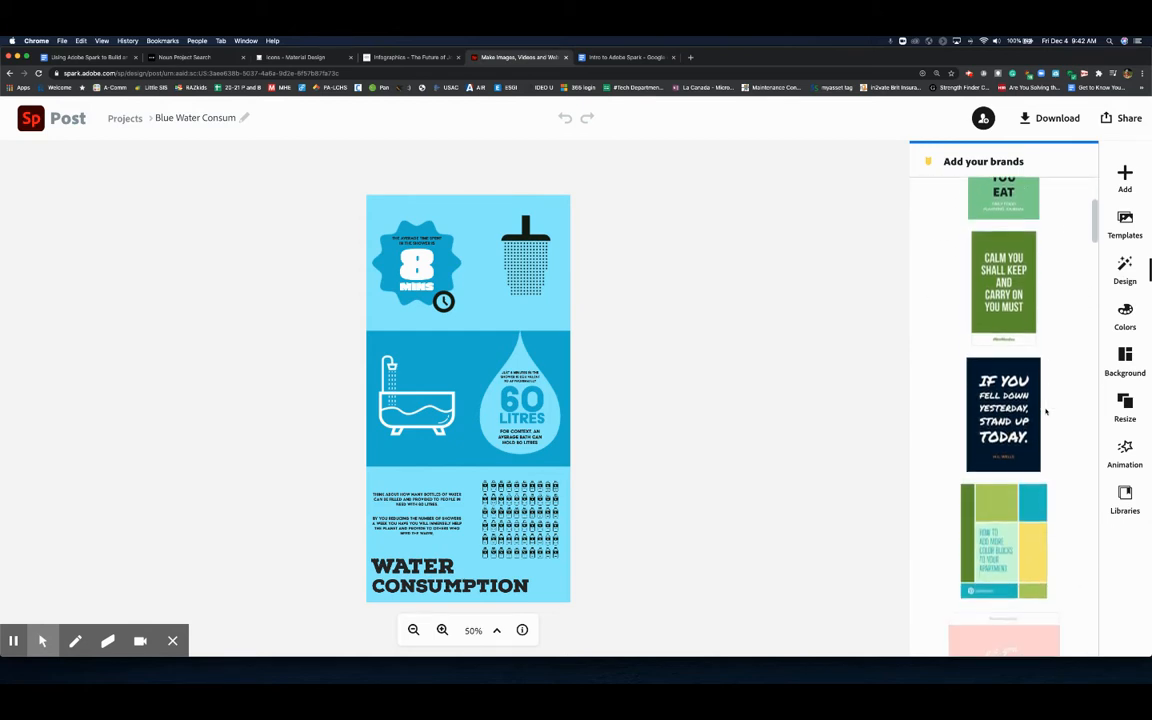
scroll(1046, 411, "down", 5)
scroll(1046, 408, "up", 3)
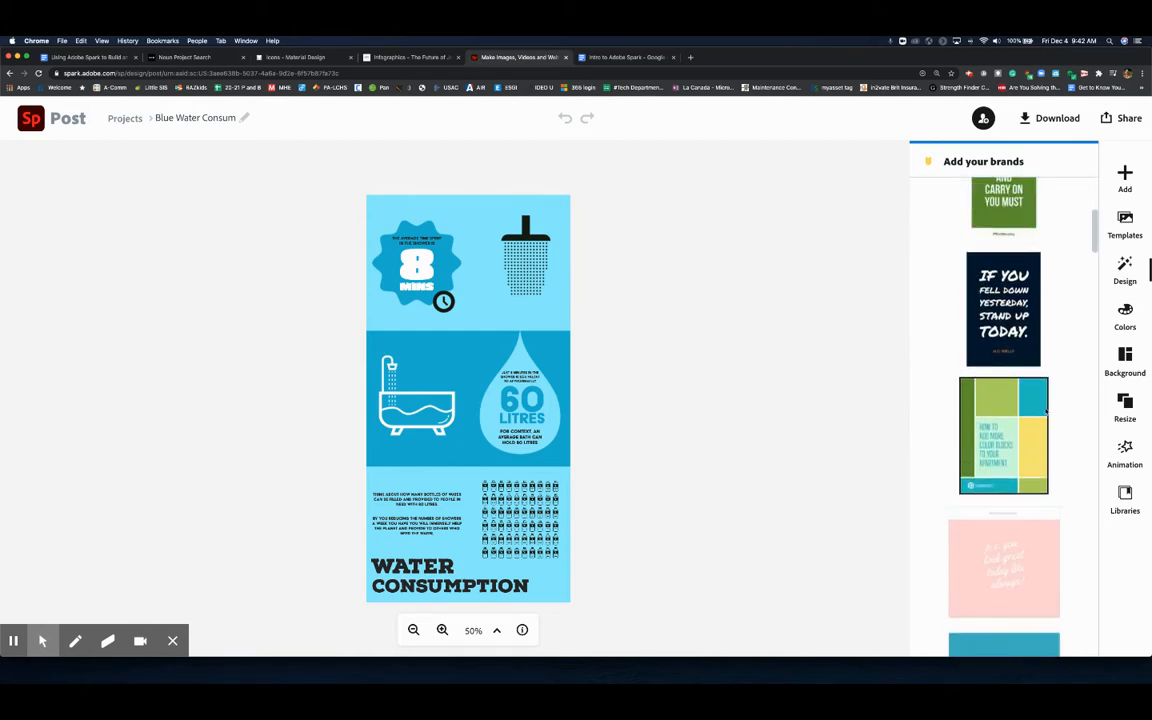
scroll(1046, 411, "up", 3)
- Try several Decorative colour palettes, finishing with the green-and-cream palette
left_click(1122, 316)
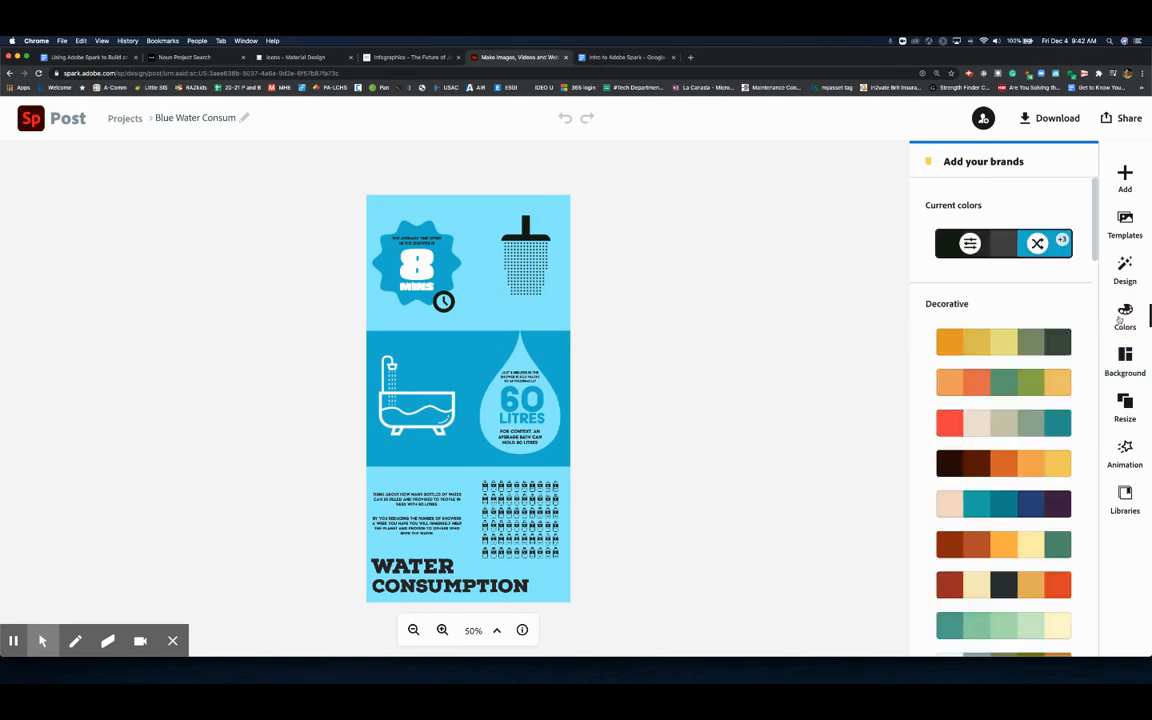
left_click(977, 389)
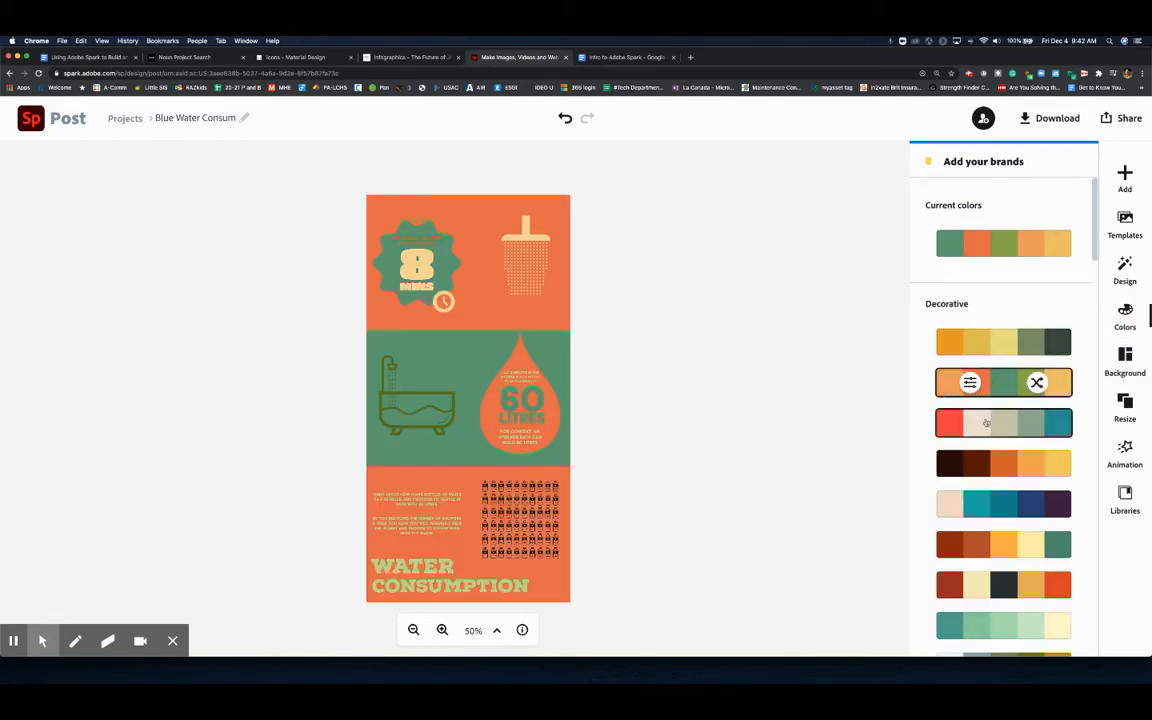
left_click(986, 423)
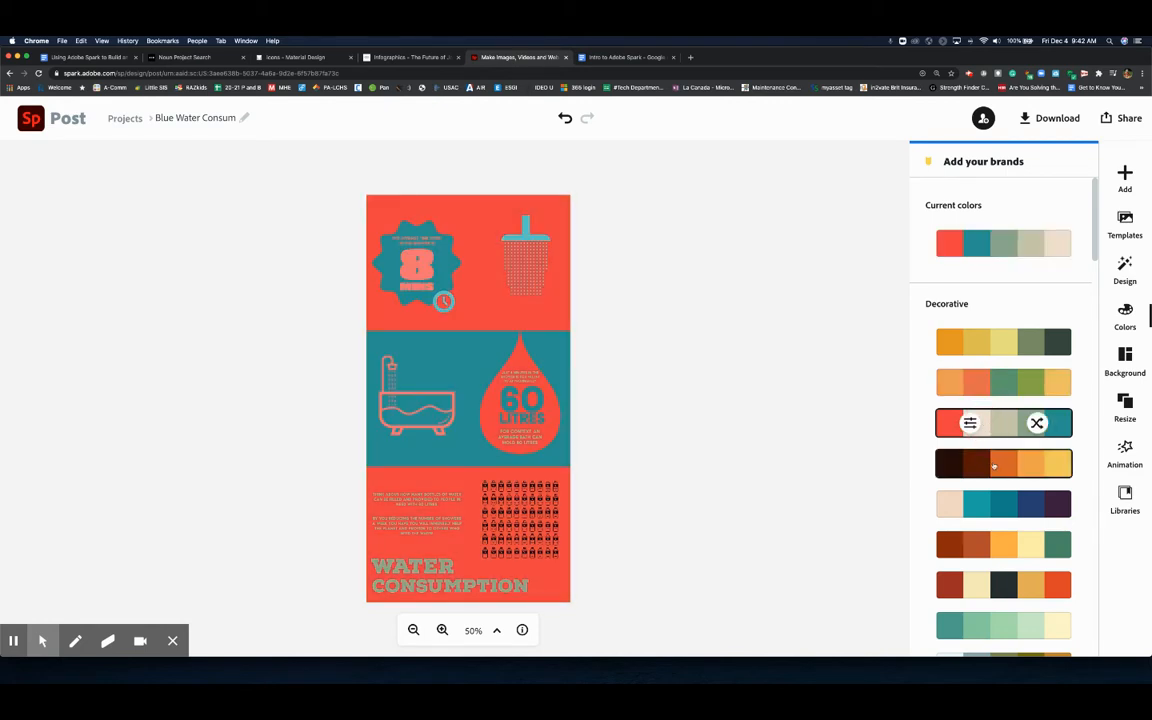
scroll(993, 466, "down", 3)
left_click(967, 388)
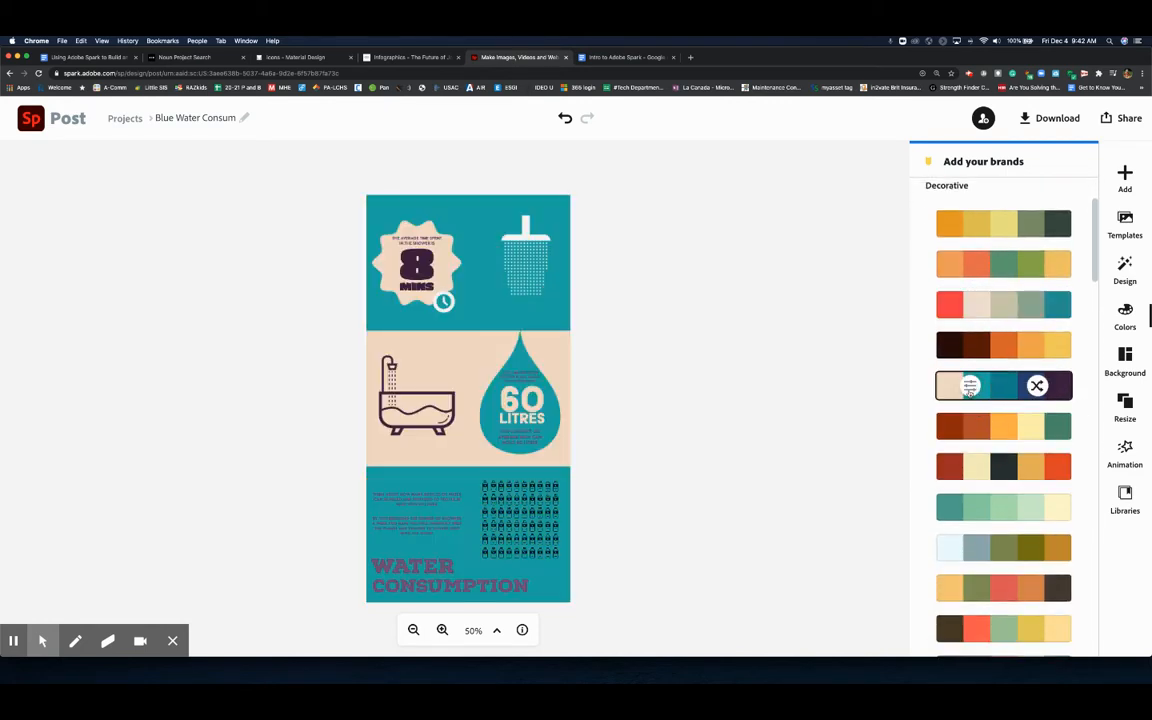
left_click(987, 508)
scroll(985, 470, "down", 2)
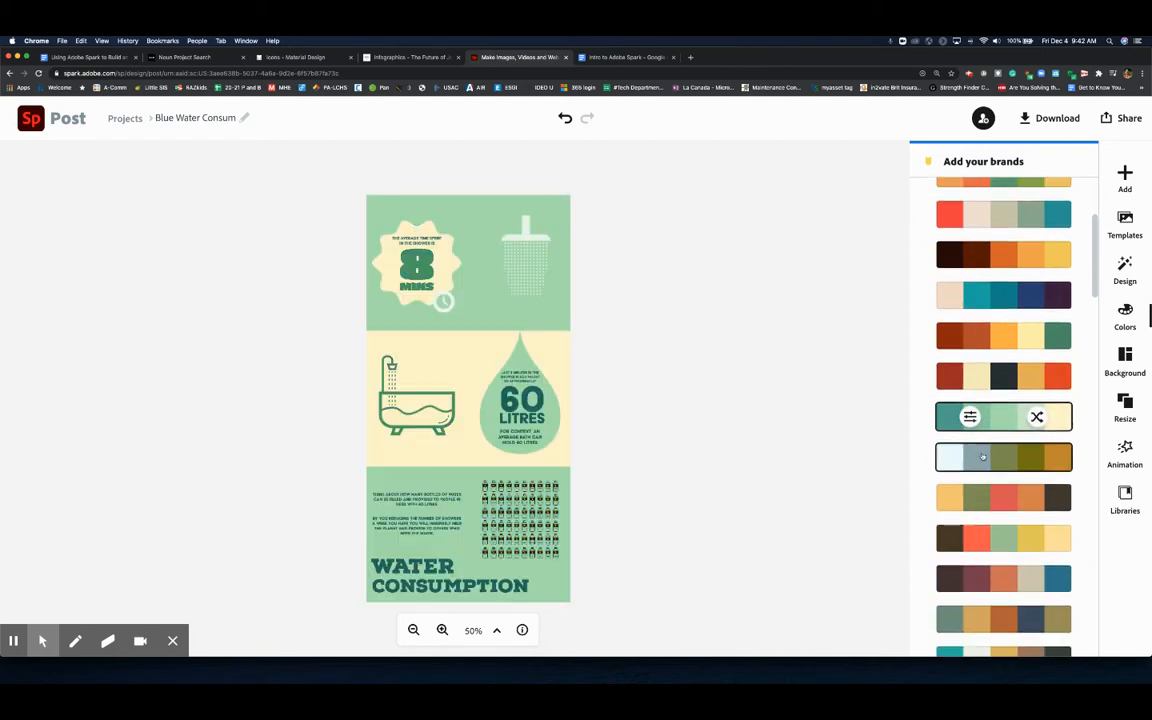
scroll(990, 440, "up", 5)
scroll(1050, 380, "down", 3)
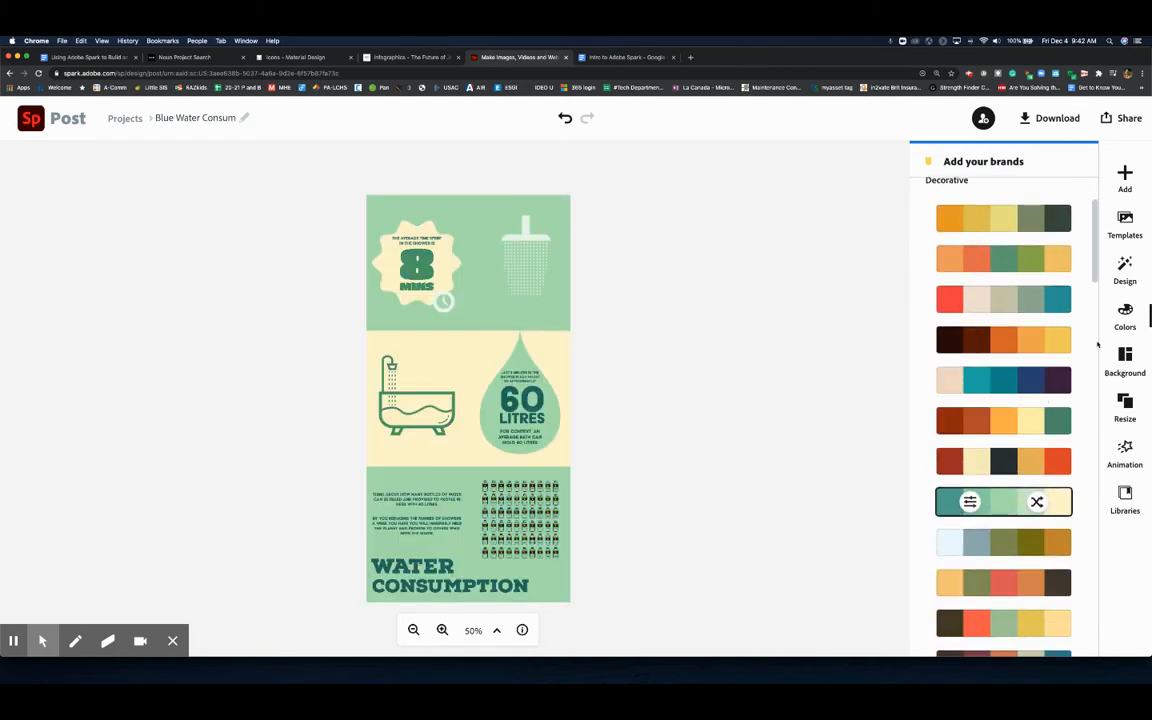
- Resize the infographic to the Instagram Portrait format
left_click(1125, 408)
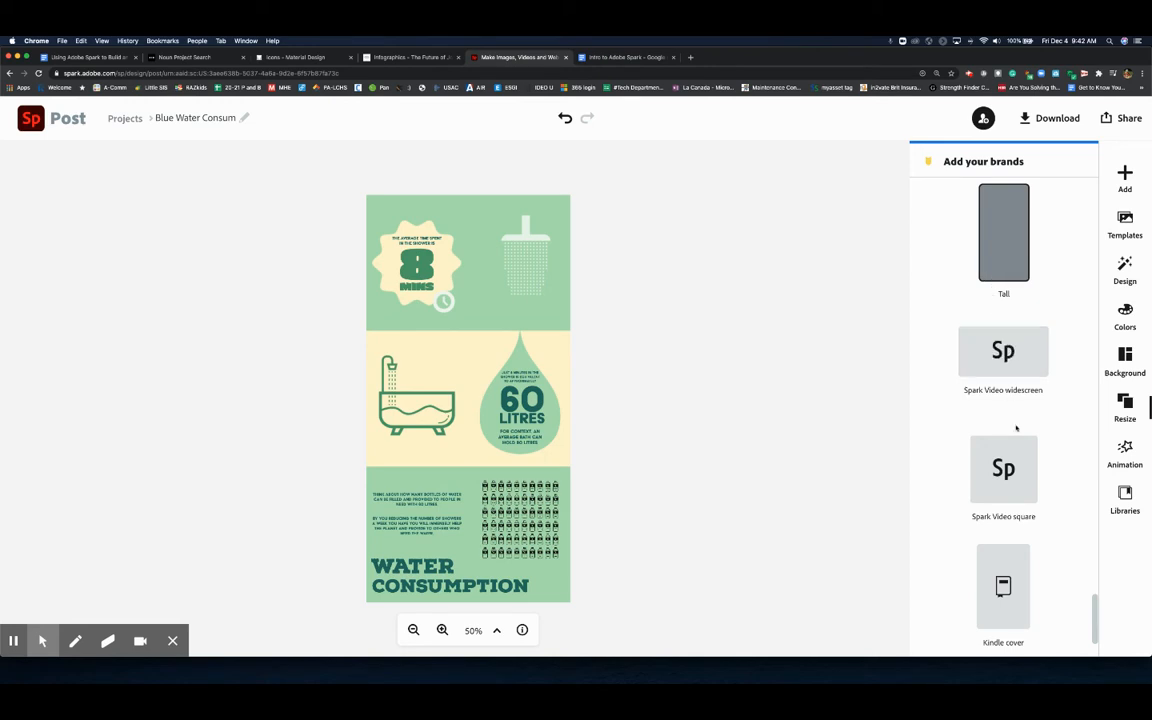
scroll(1017, 430, "down", 2)
scroll(1017, 432, "down", 1)
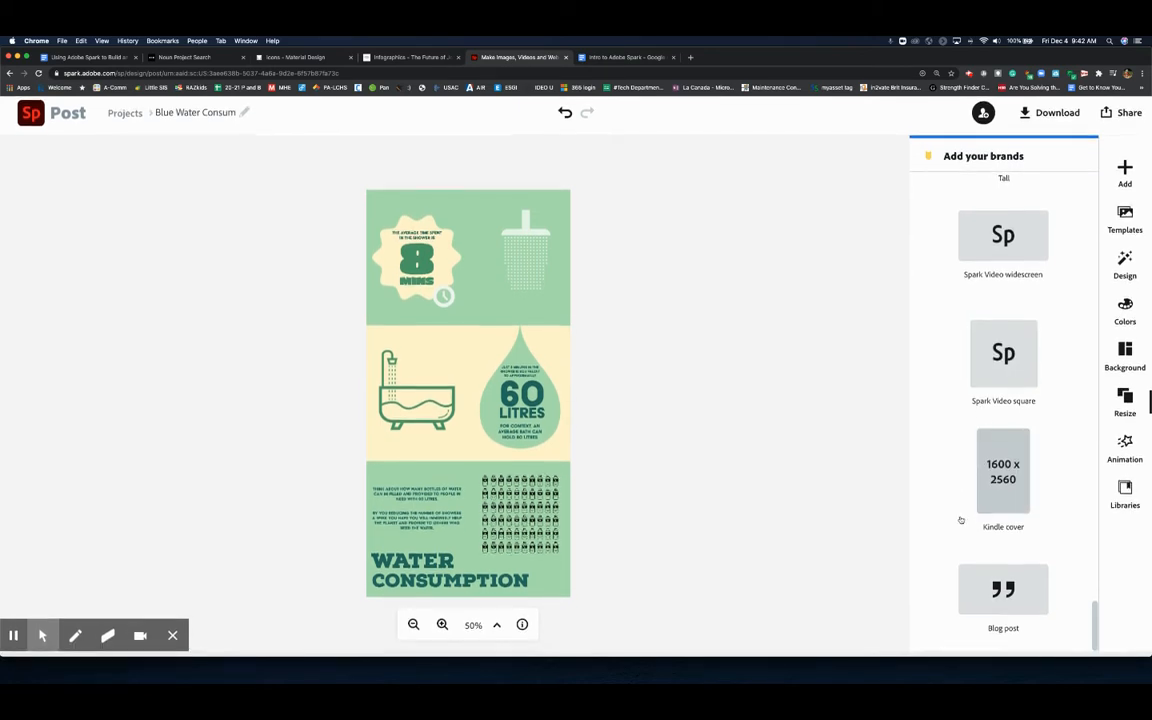
scroll(987, 441, "up", 5)
scroll(987, 441, "up", 10)
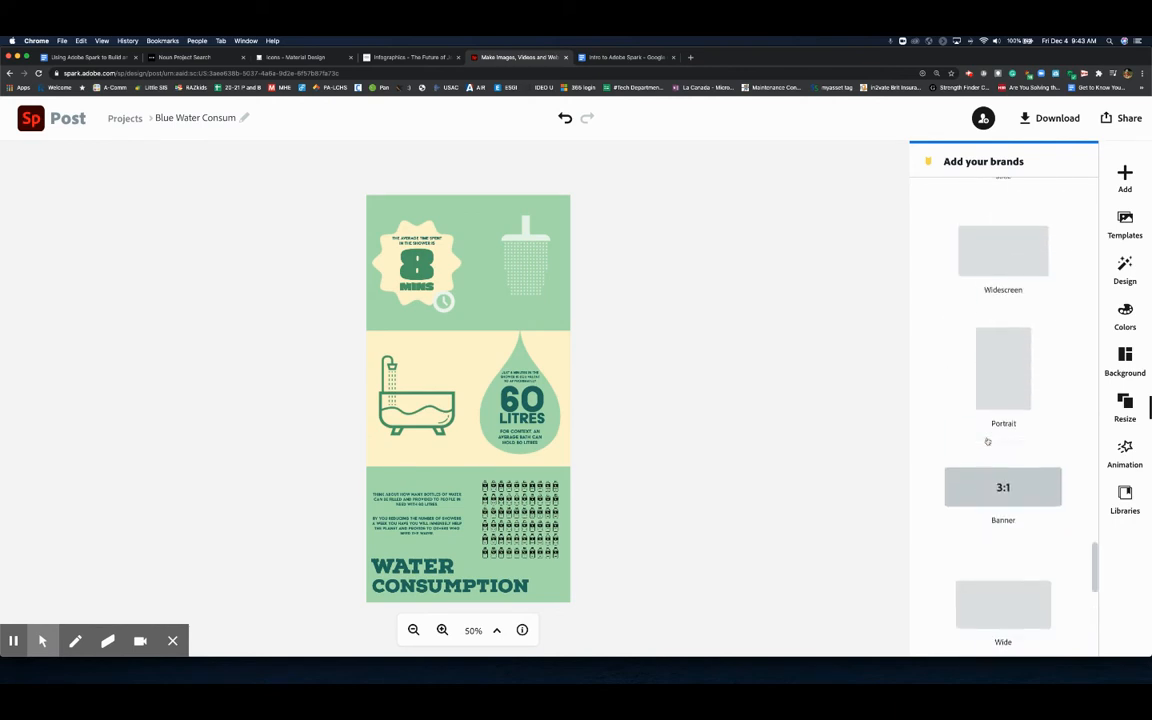
scroll(987, 441, "up", 3)
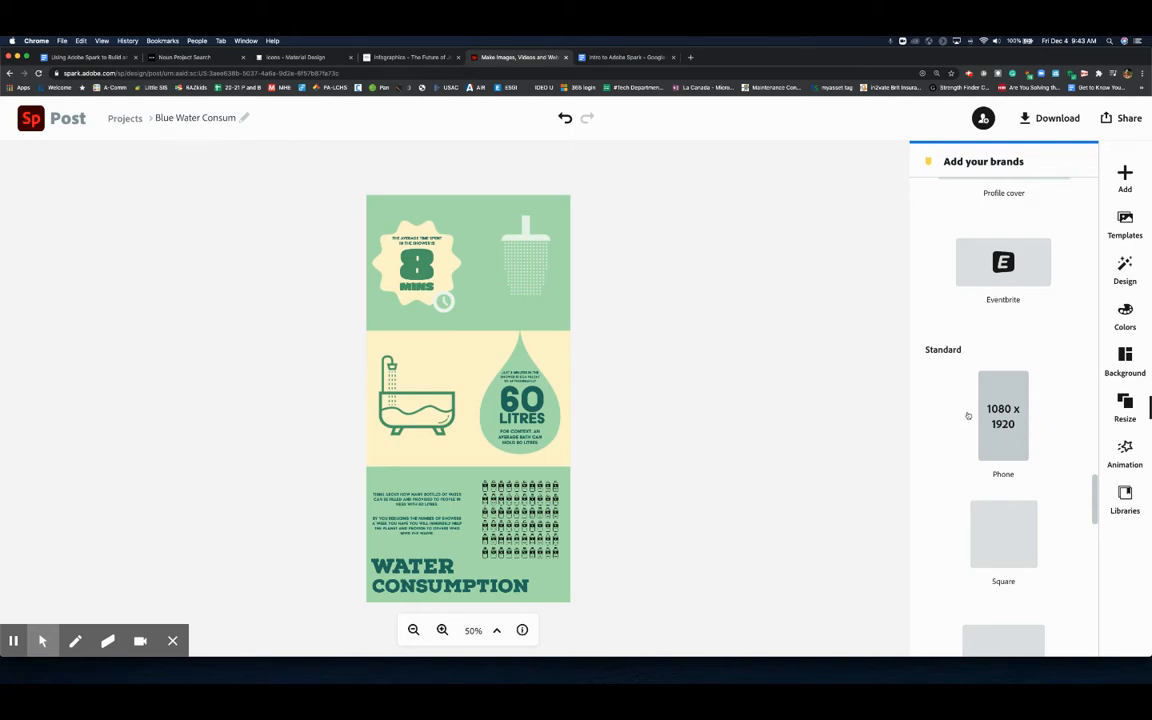
scroll(970, 411, "up", 3)
scroll(972, 411, "up", 10)
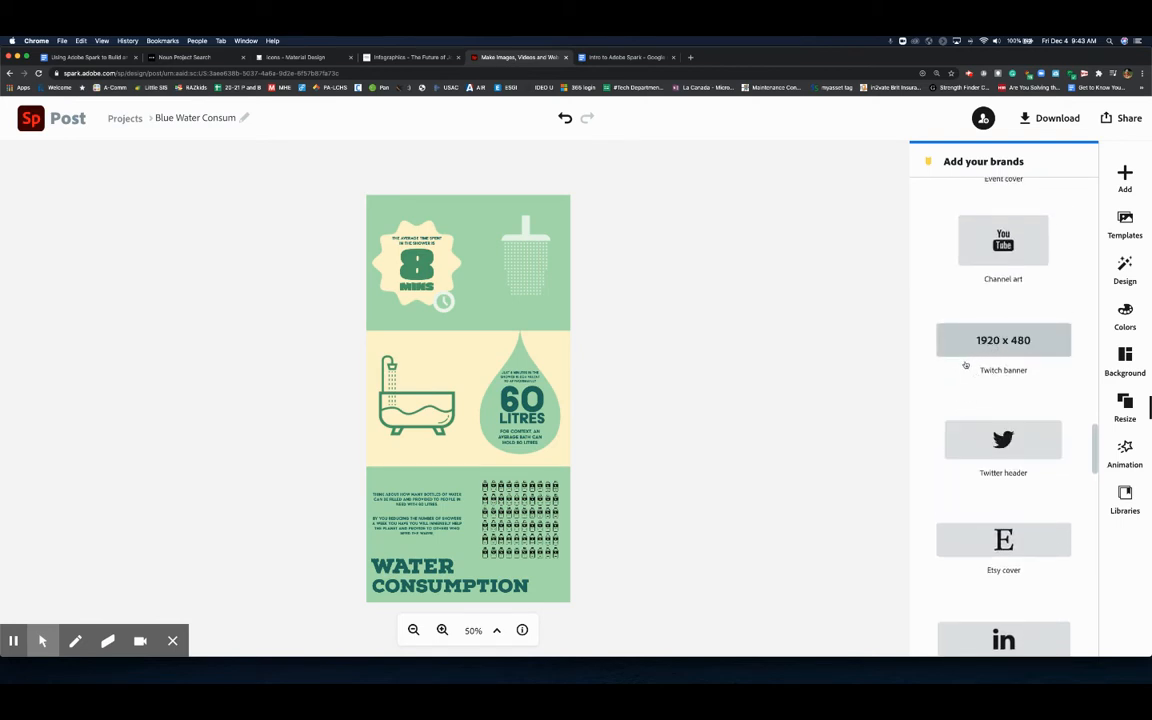
scroll(965, 365, "up", 5)
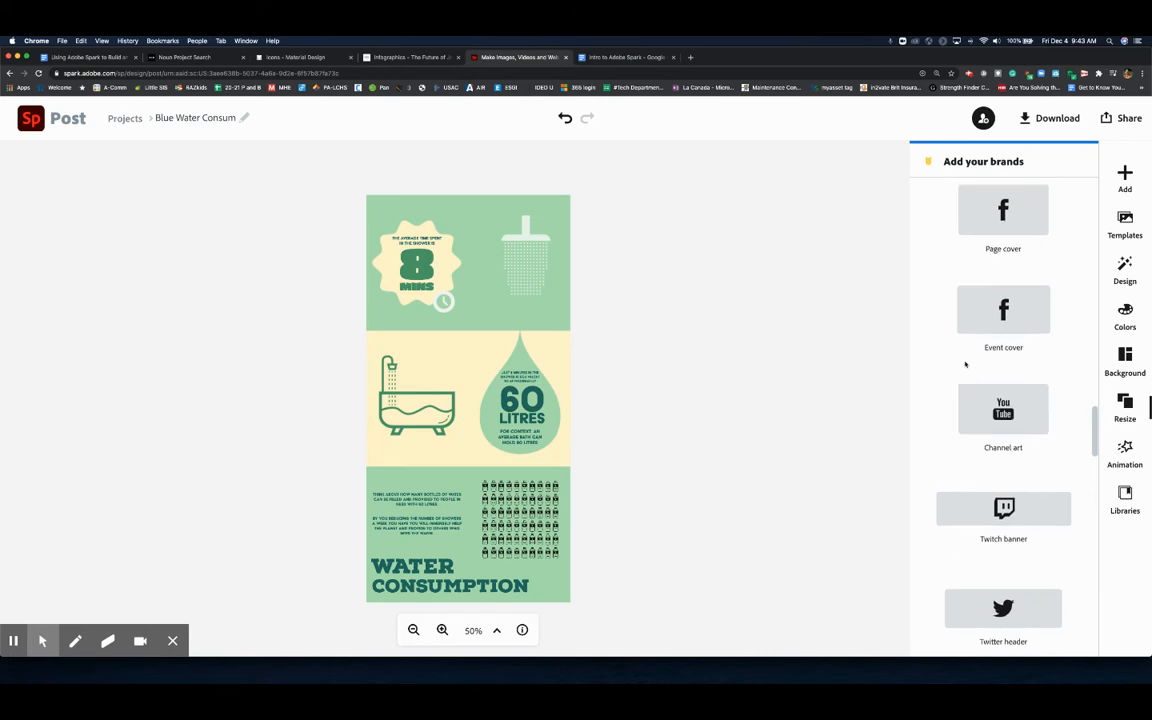
scroll(965, 364, "up", 6)
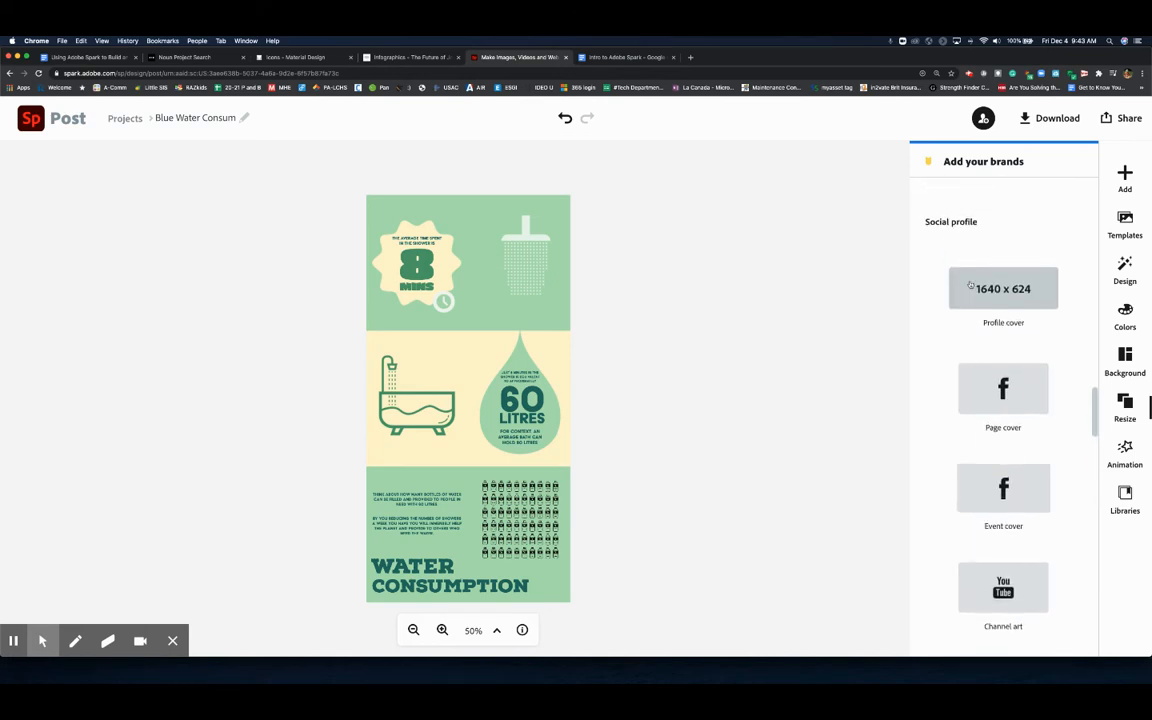
scroll(967, 272, "up", 7)
scroll(977, 317, "up", 5)
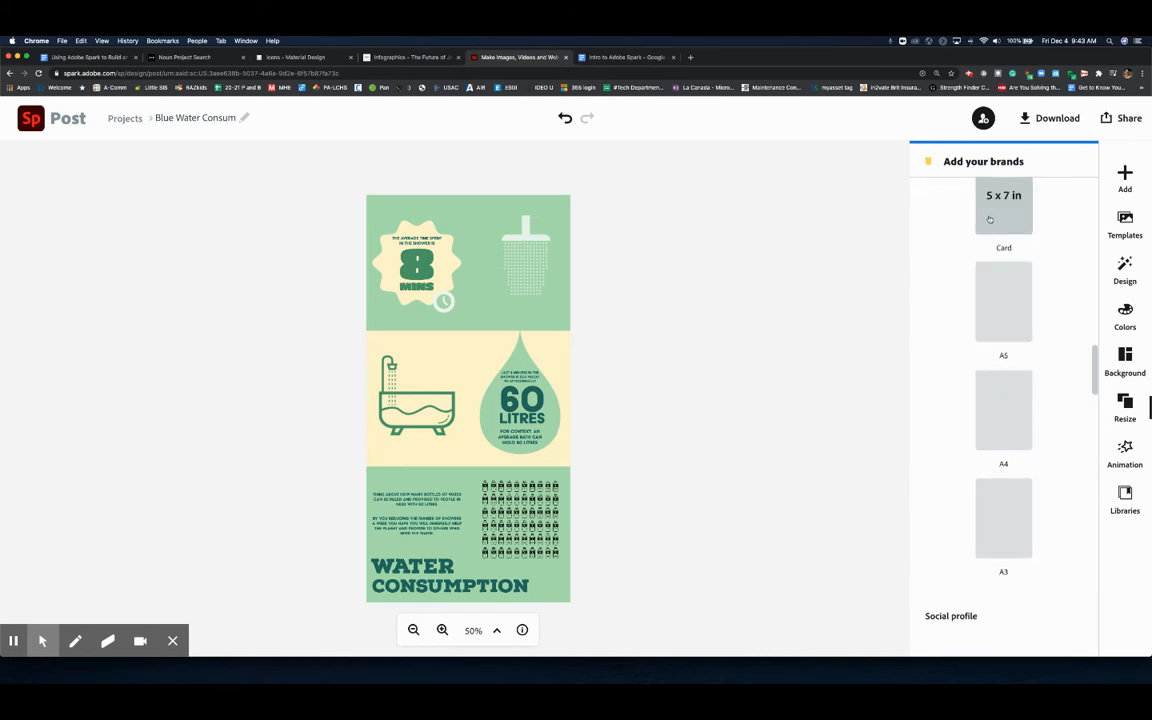
scroll(990, 229, "up", 8)
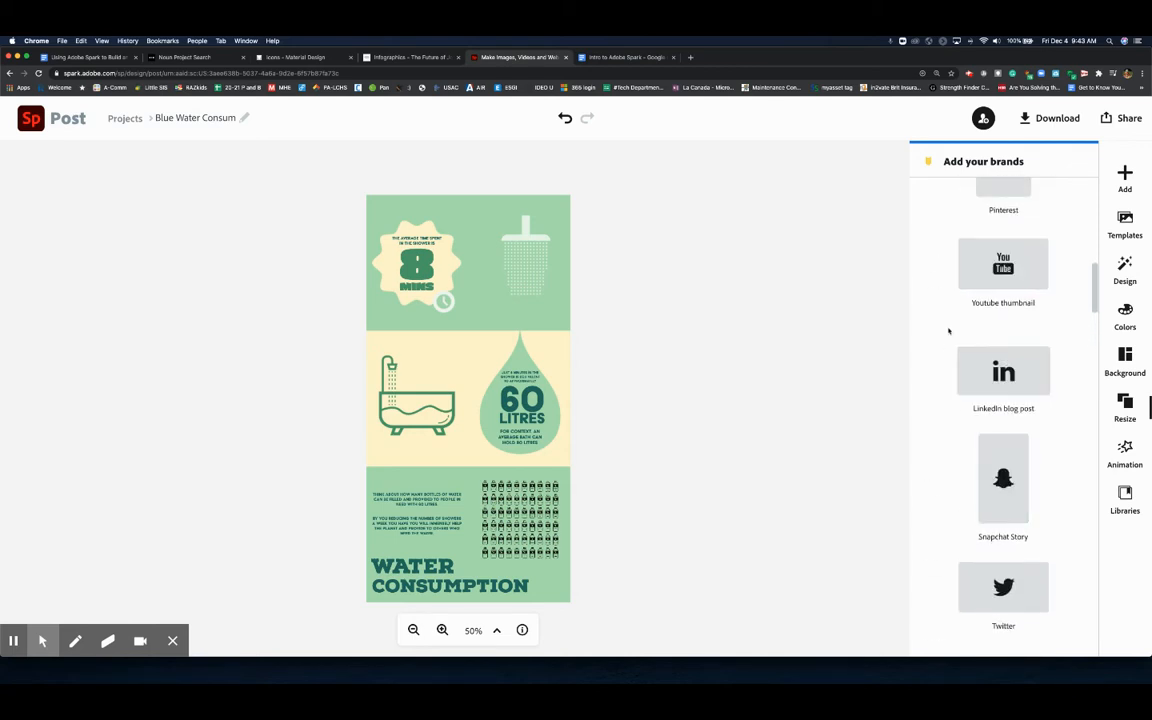
scroll(940, 429, "up", 1)
scroll(950, 410, "up", 2)
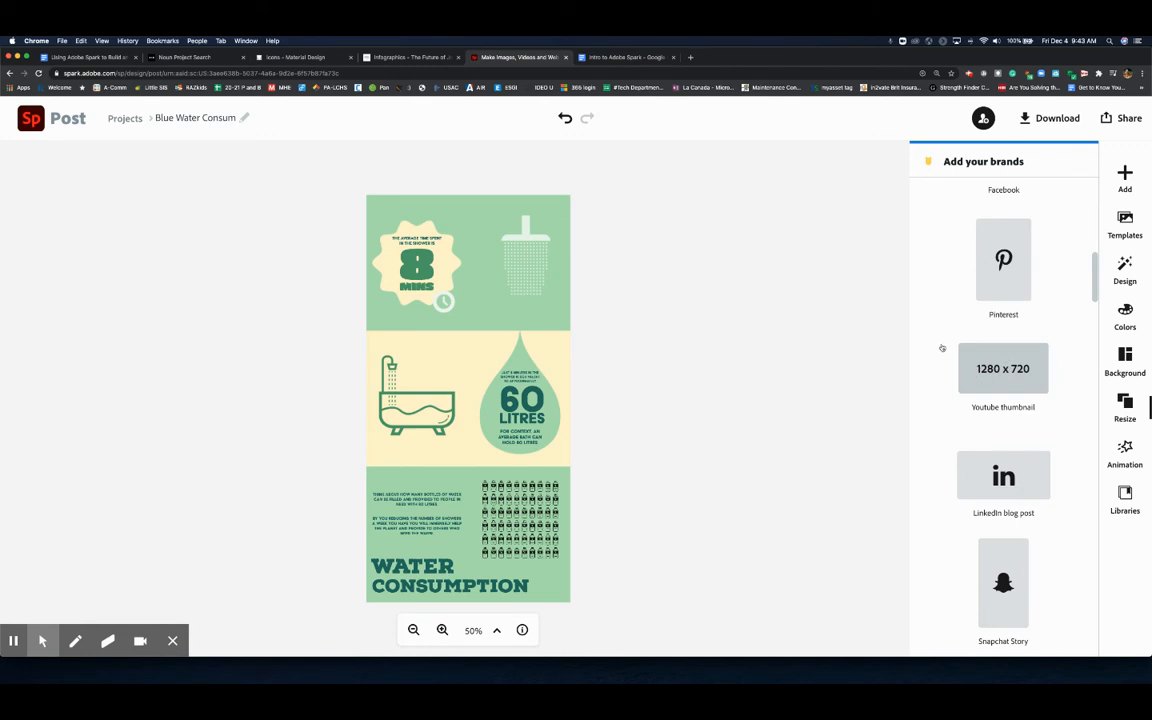
scroll(941, 347, "up", 6)
scroll(956, 280, "up", 4)
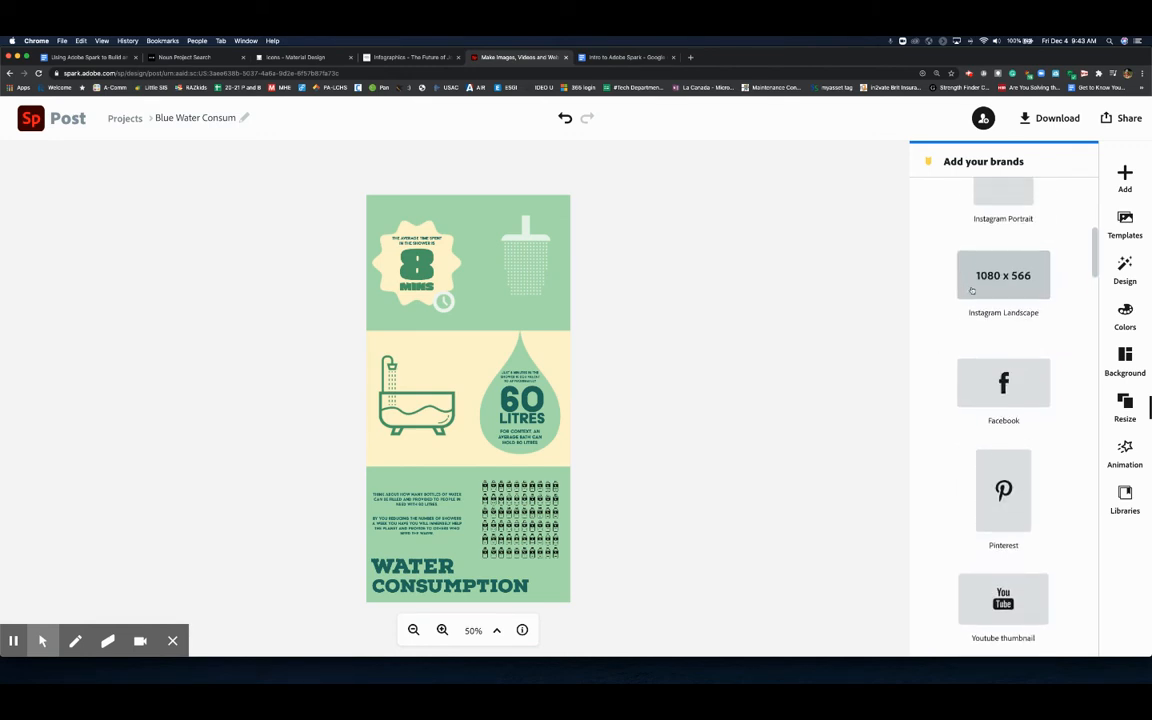
left_click(984, 308)
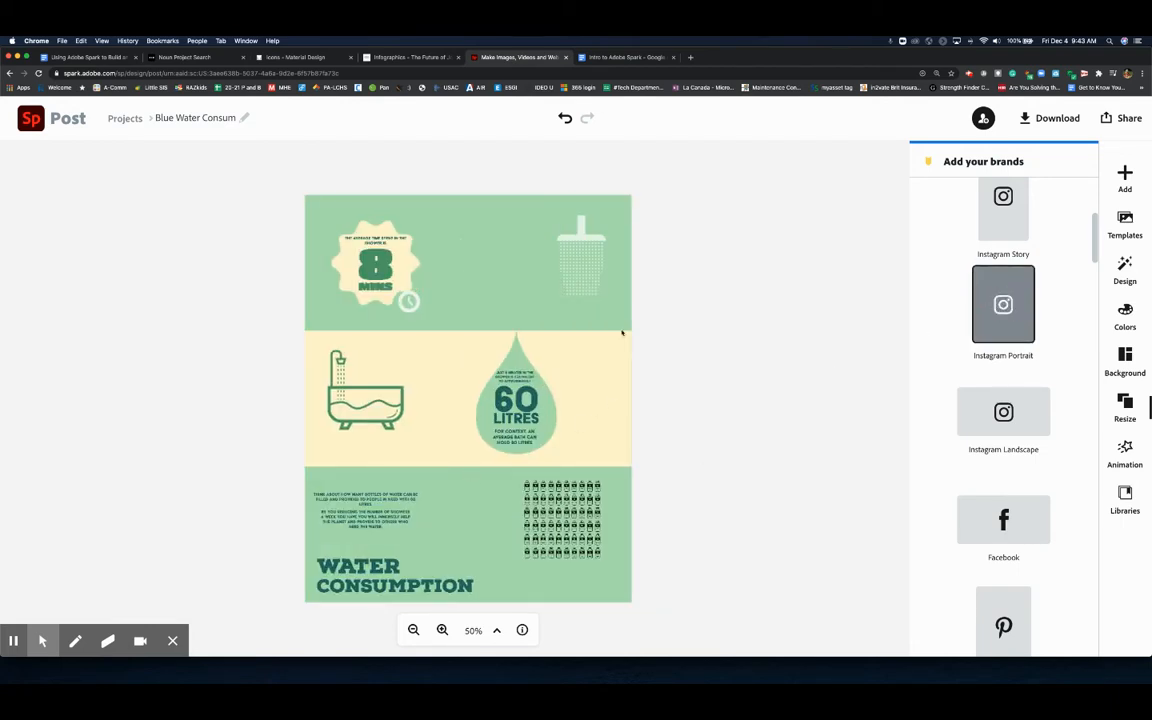
- Open and close the collaborator invite dialog, then open the download format options
left_click(983, 118)
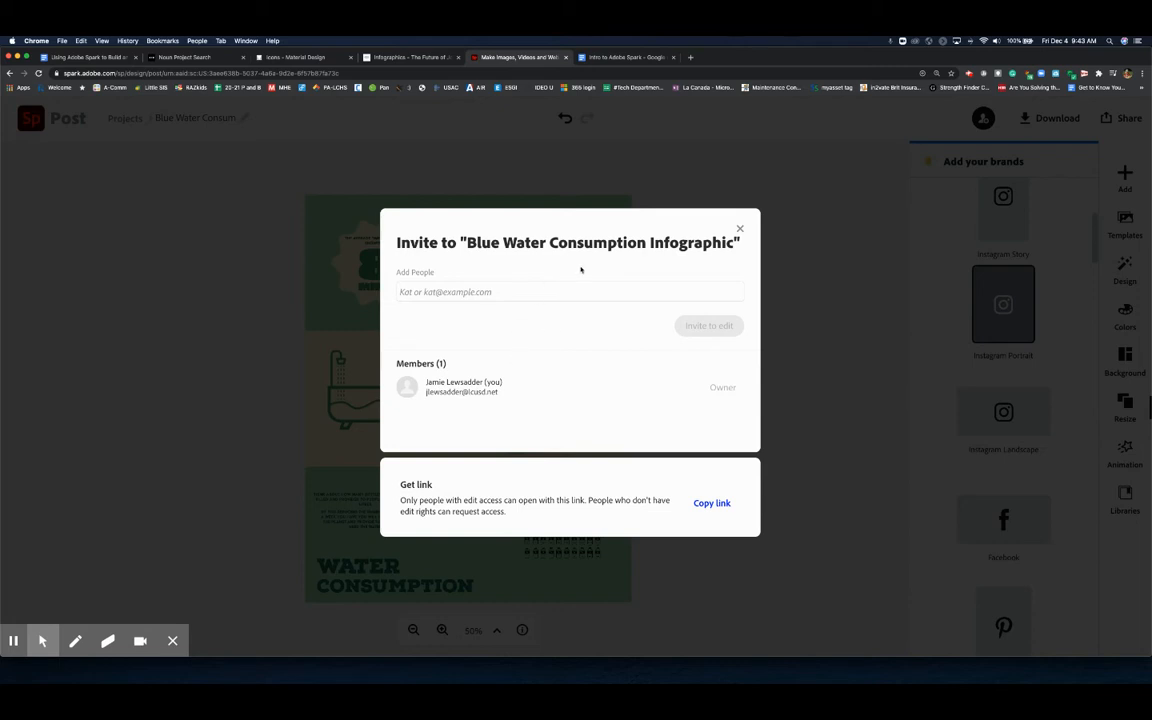
left_click(740, 231)
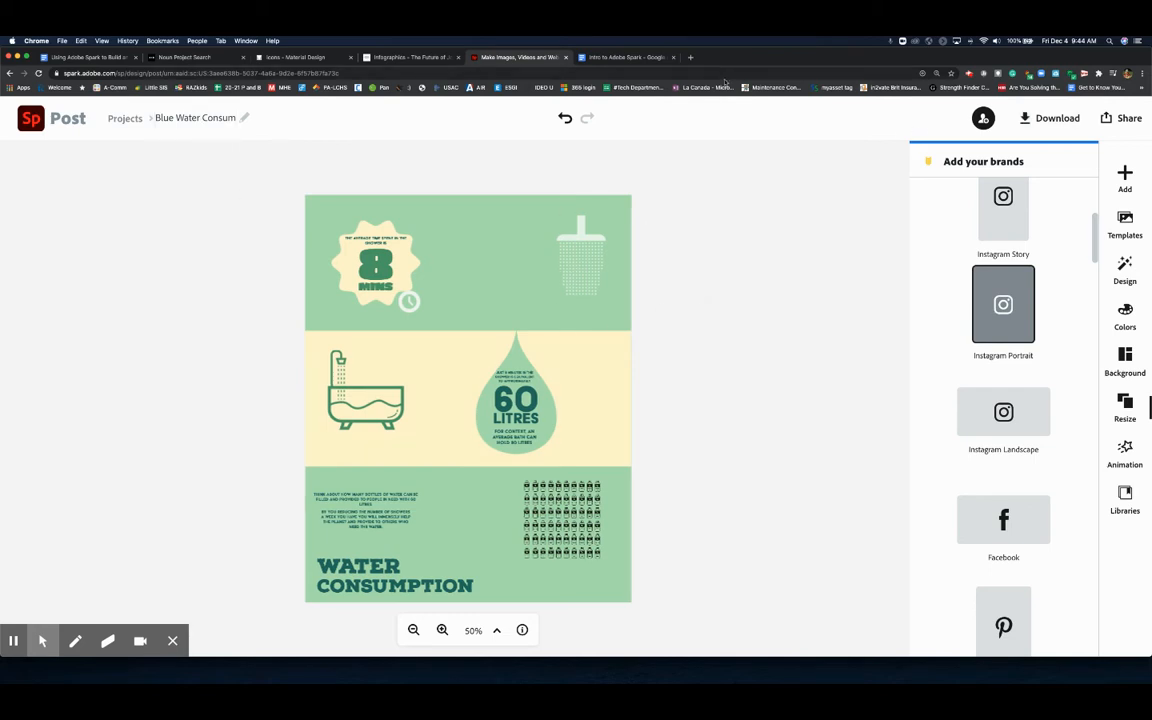
left_click(1047, 118)
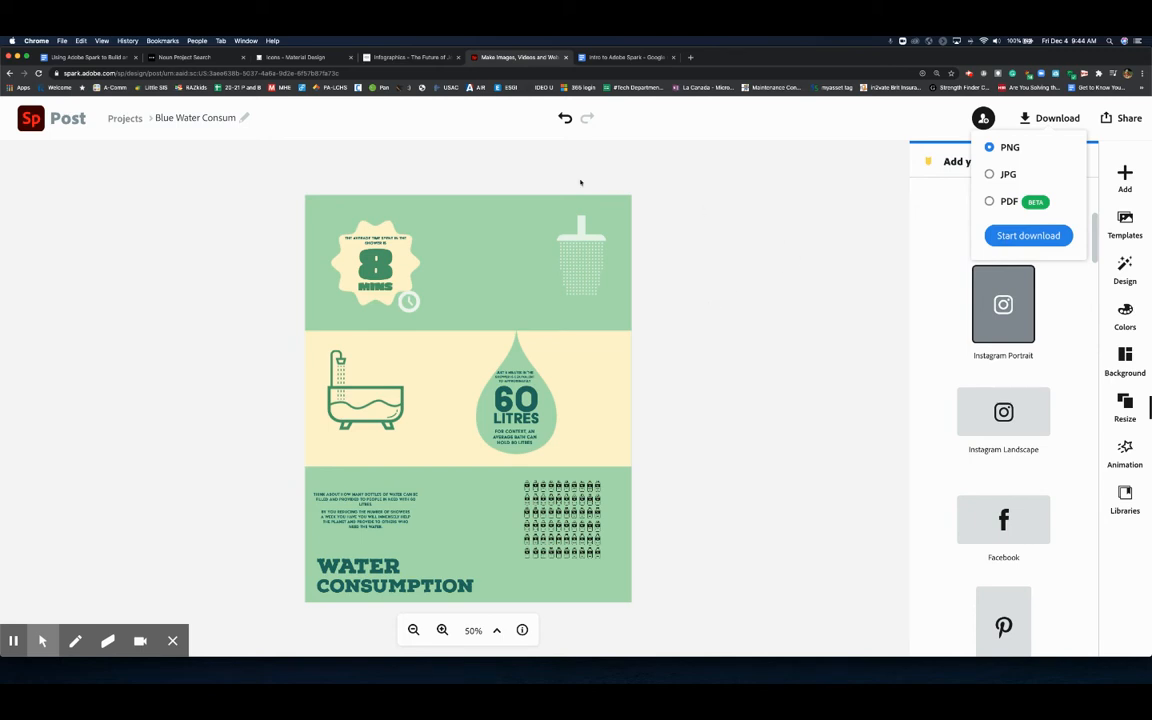
- Switch to the instruction document and read through the steps on editing text boxes and images in Spark
left_click(75, 58)
scroll(370, 418, "down", 5)
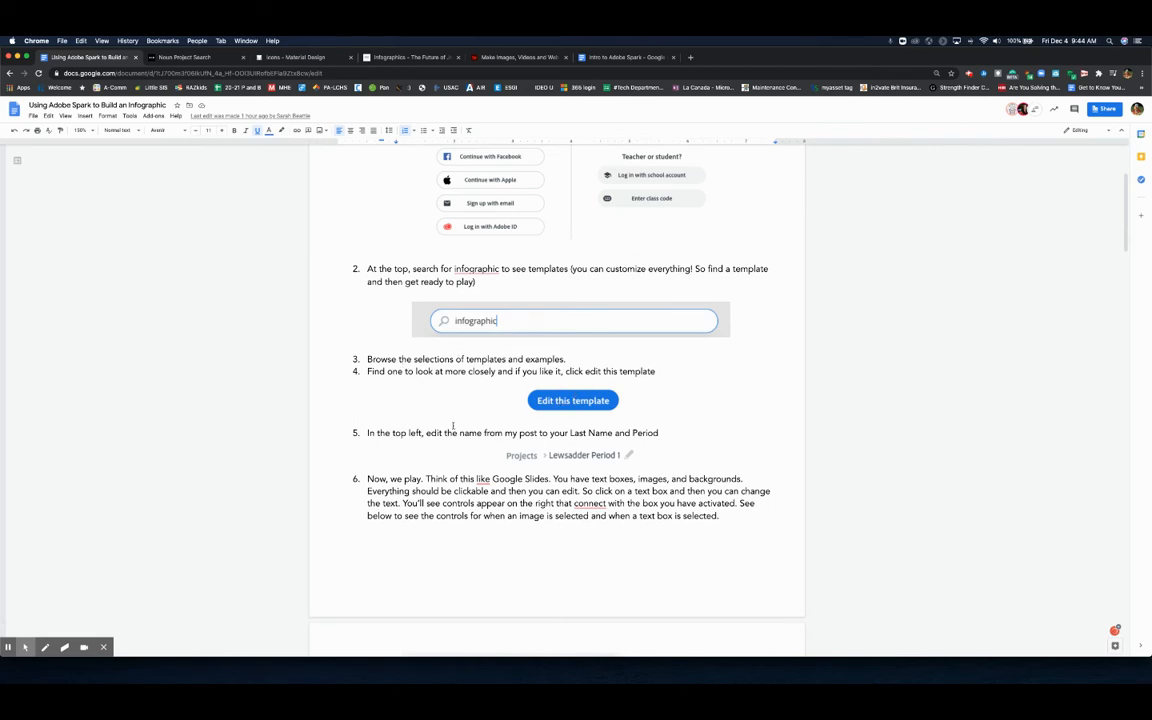
scroll(565, 390, "down", 3)
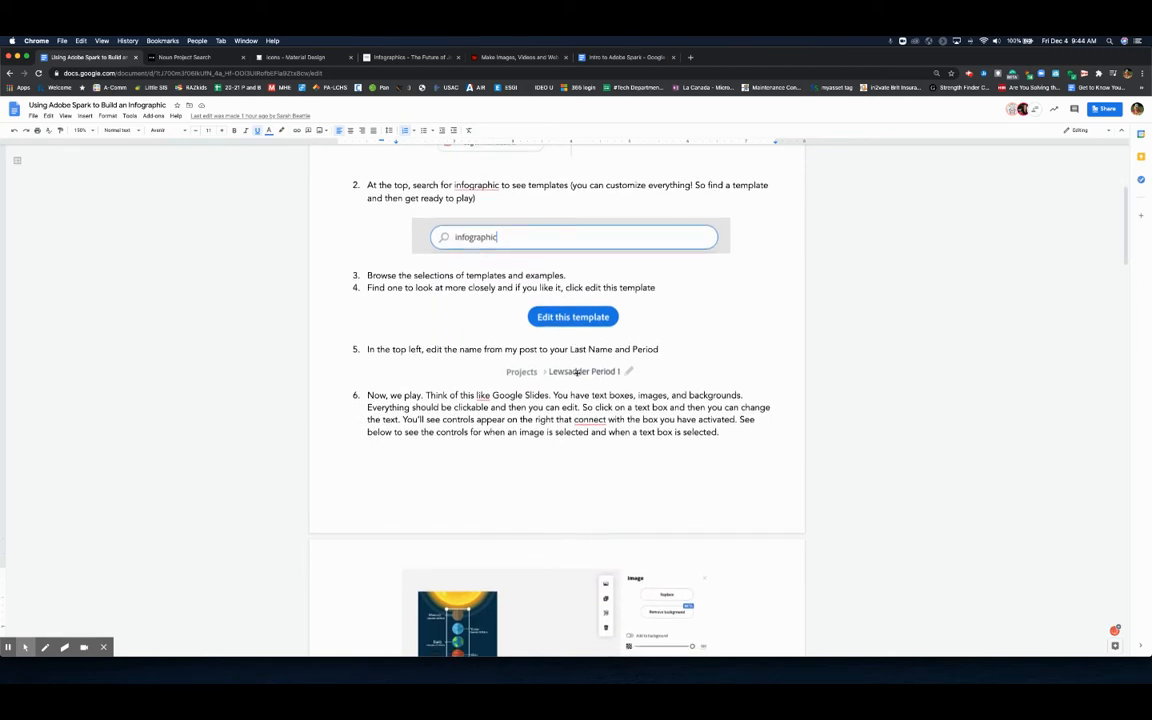
left_click(445, 57)
left_click(192, 117)
left_click(71, 58)
scroll(463, 441, "down", 3)
scroll(463, 441, "down", 1)
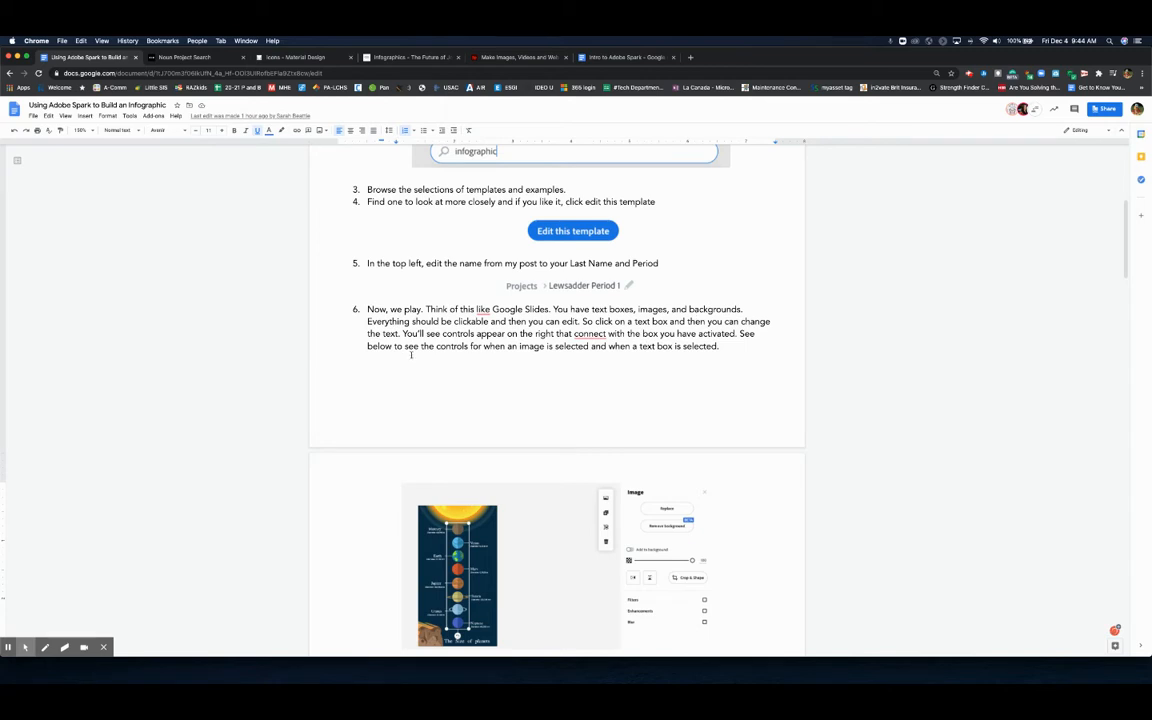
left_click_drag(403, 334, 606, 334)
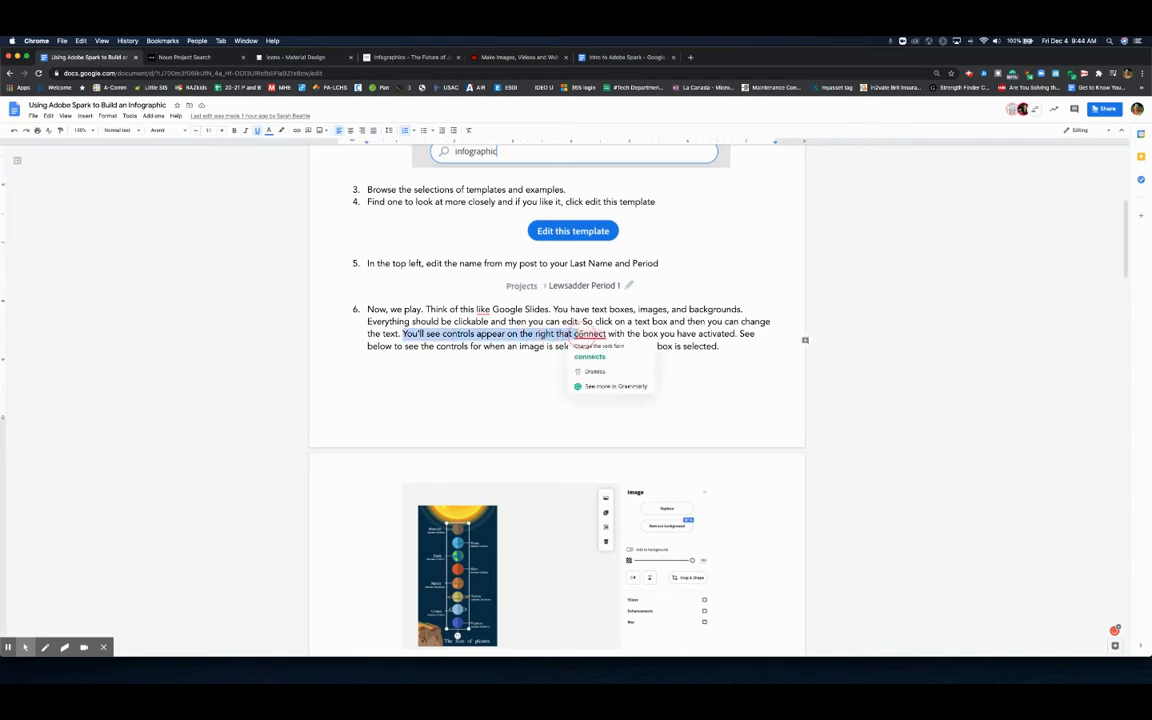
left_click(338, 358)
scroll(436, 395, "down", 2)
scroll(436, 395, "down", 2)
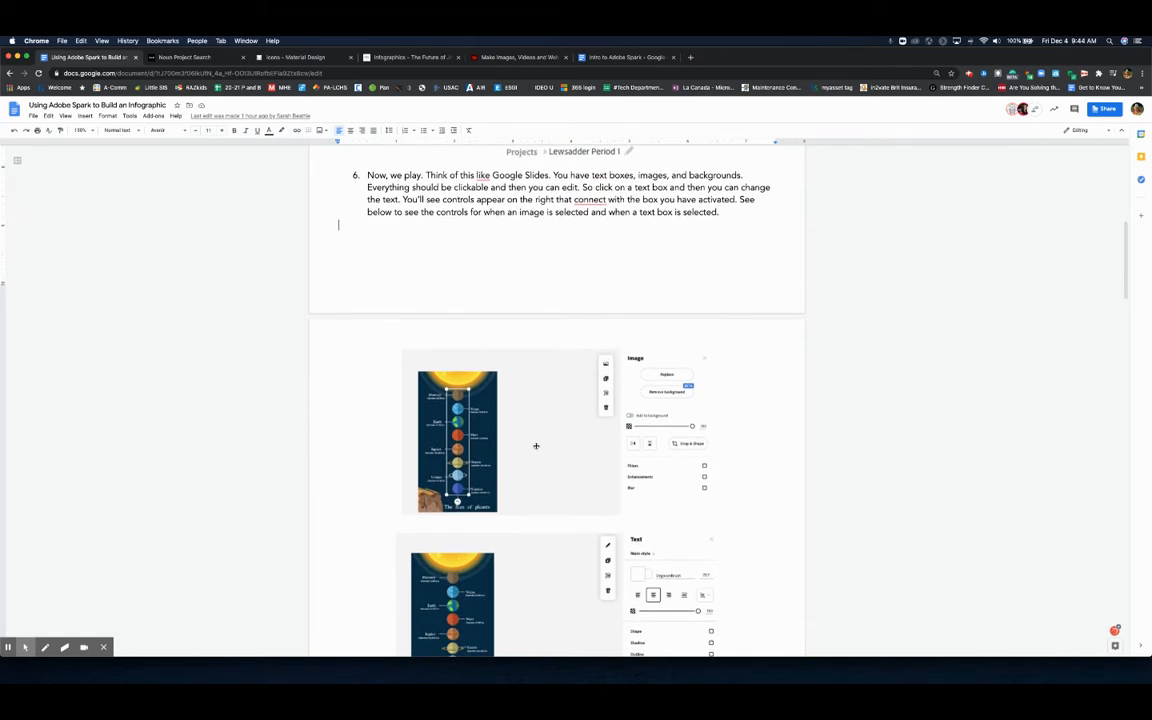
scroll(453, 418, "down", 2)
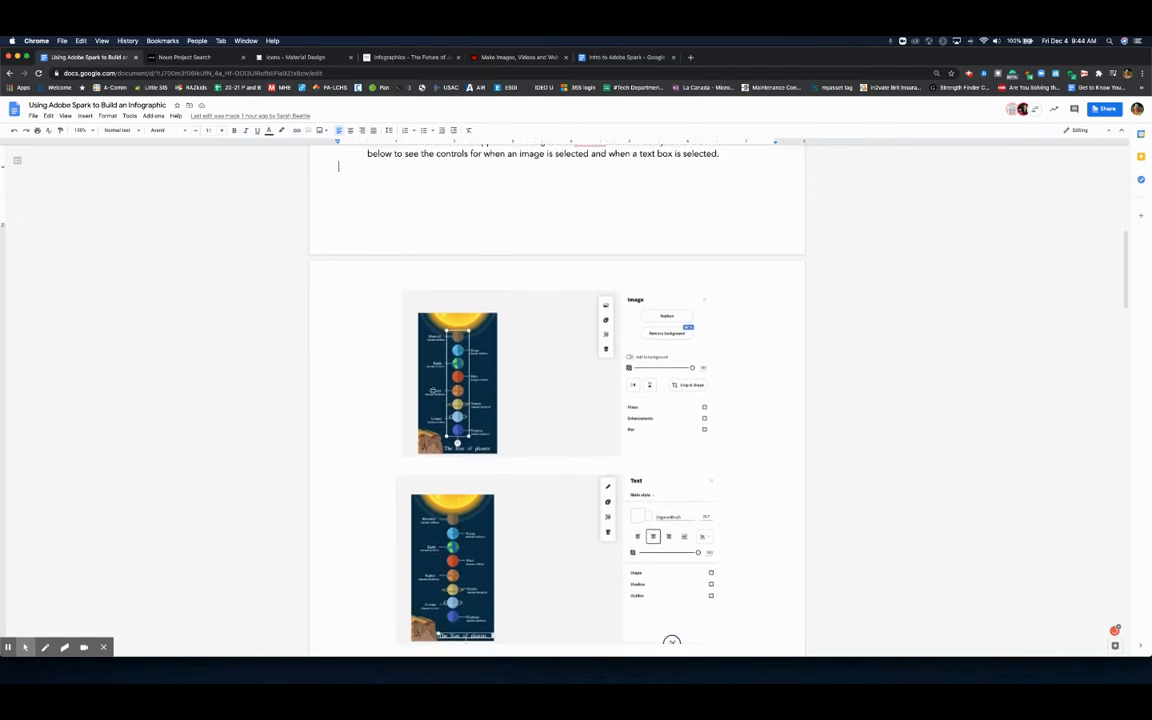
scroll(682, 401, "down", 1)
scroll(682, 401, "down", 4)
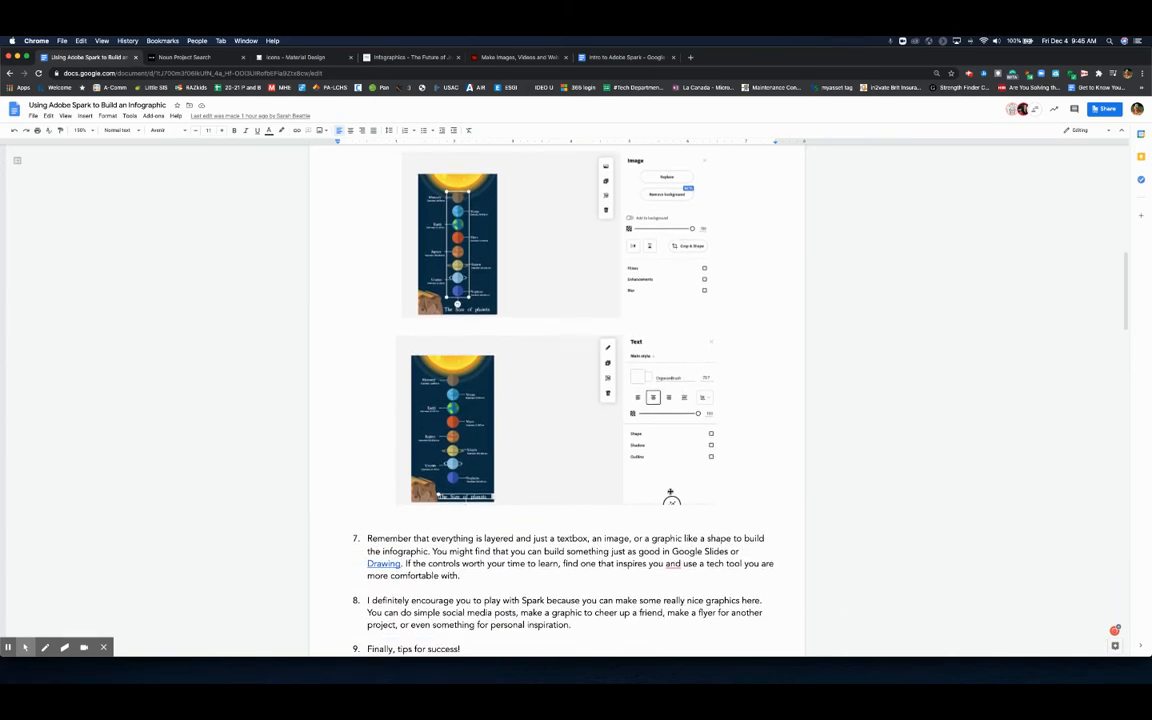
scroll(507, 400, "down", 2)
- Try replacing the shower icon with a fountain icon found by searching shower and fountain, then undo the replacement
left_click(479, 58)
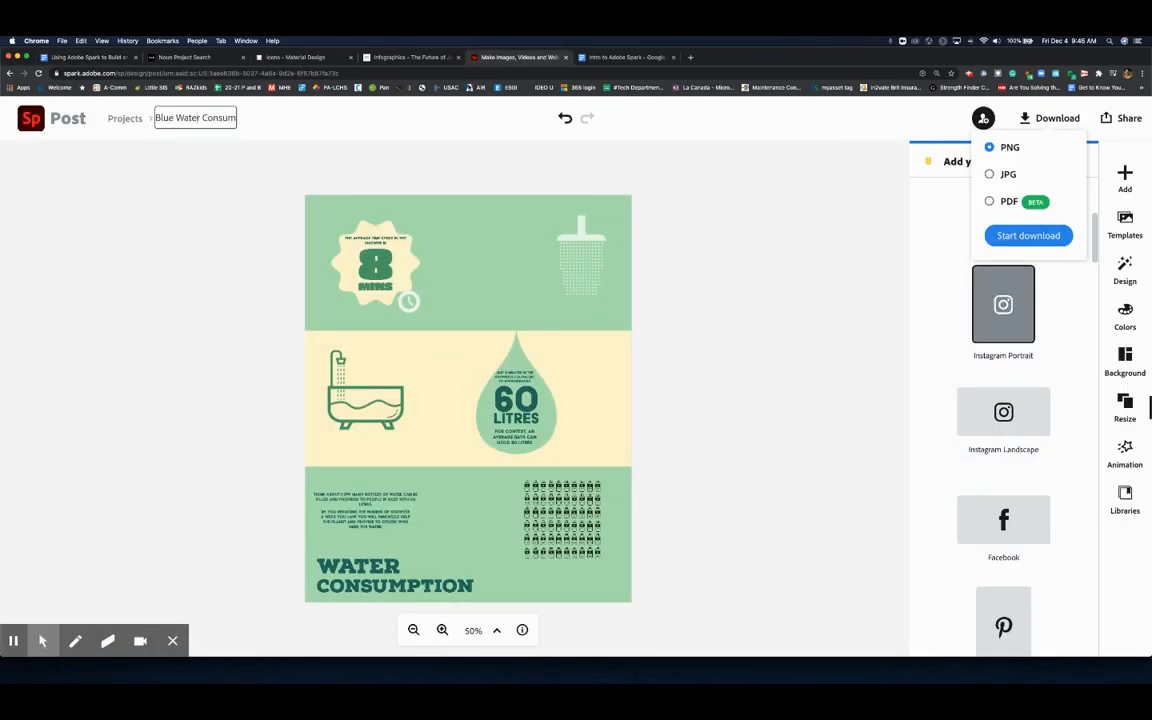
left_click(566, 238)
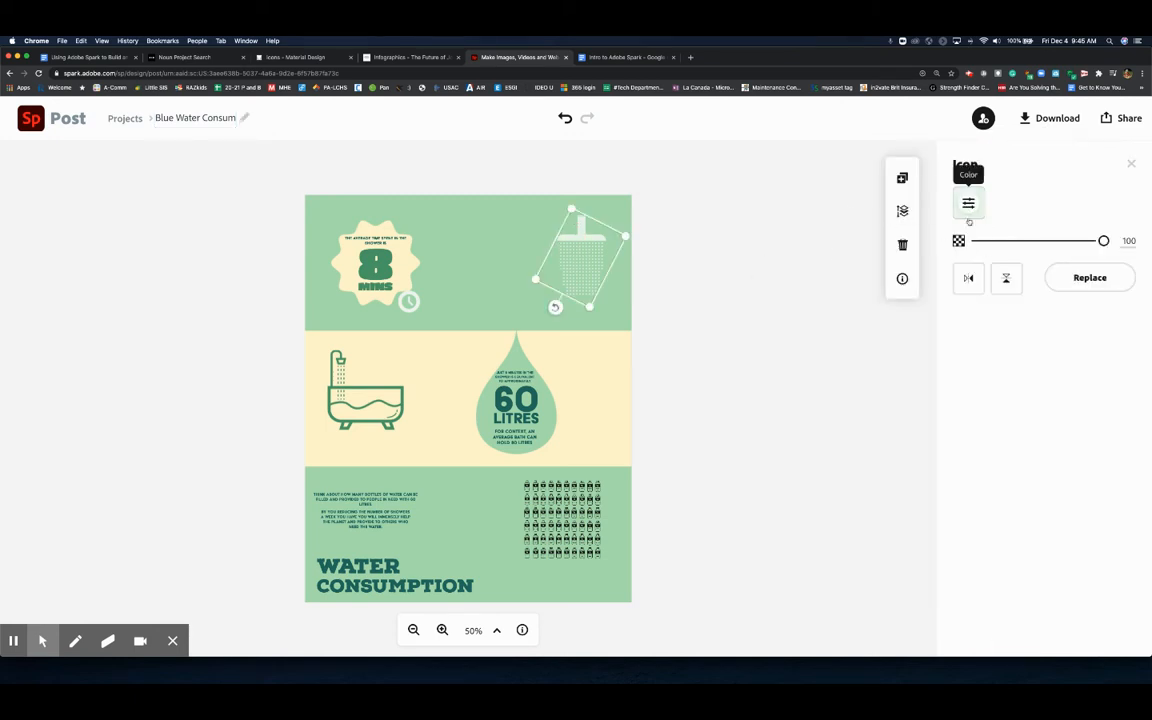
left_click(1067, 278)
type("shower")
key("Return")
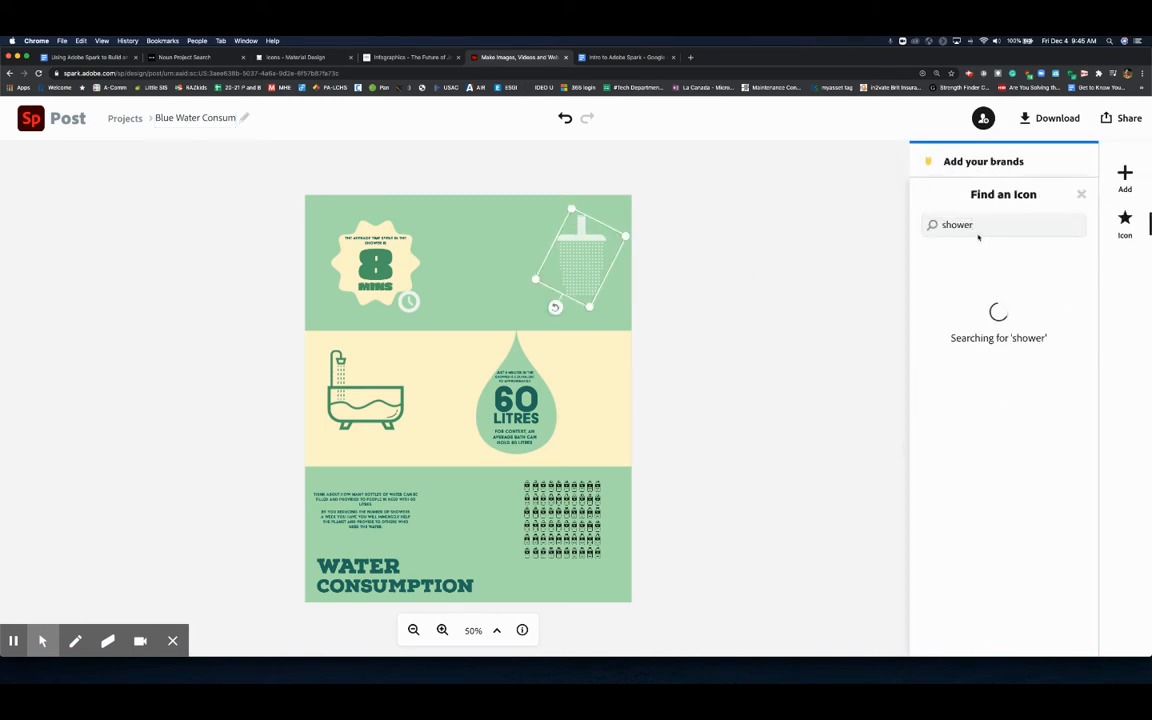
double_click(938, 227)
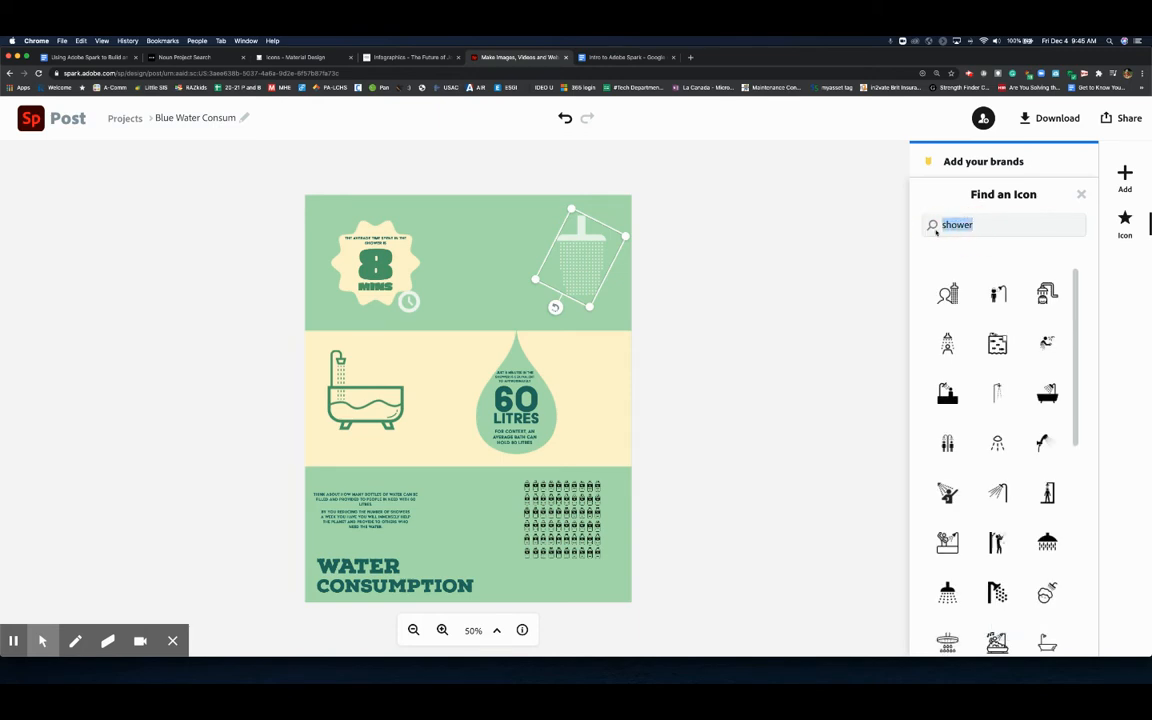
type("fountain")
key("Return")
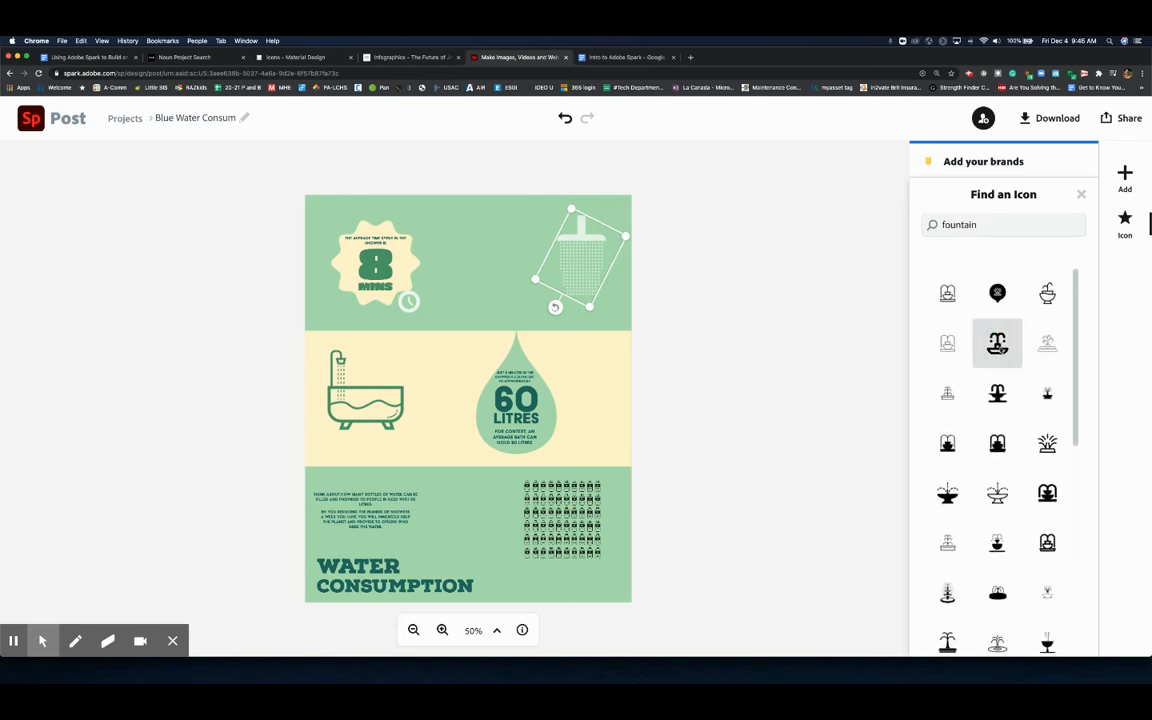
left_click(997, 343)
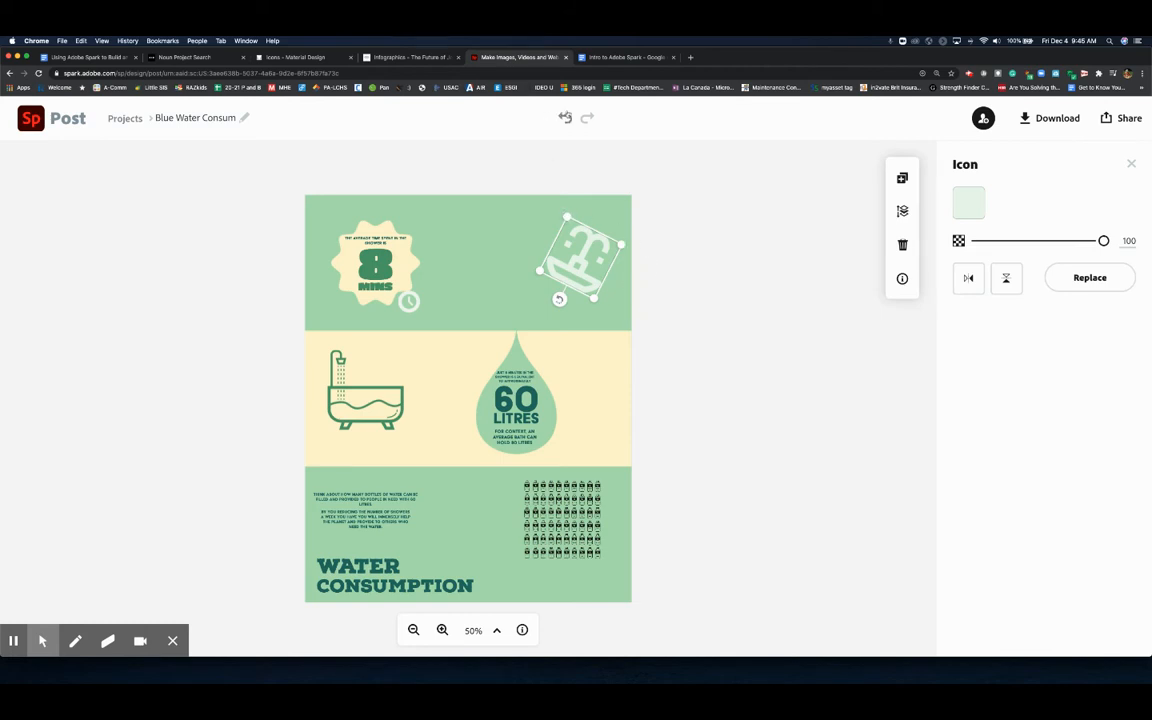
left_click(565, 117)
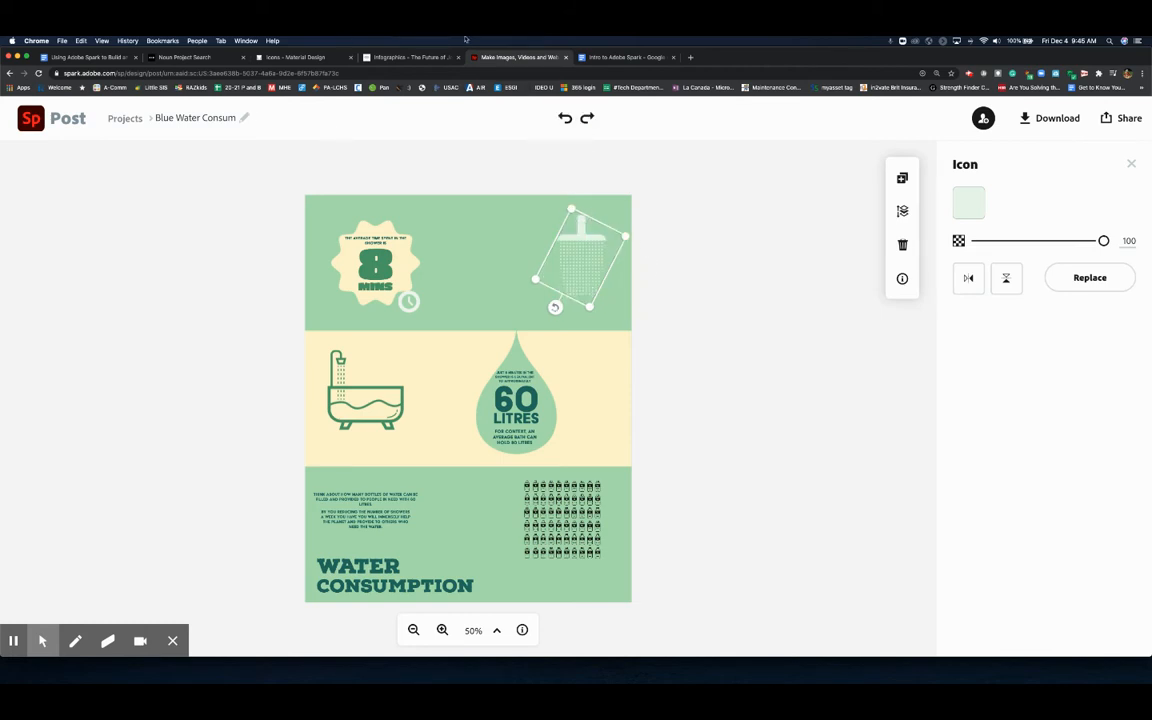
- Read the closing tips in the instruction document, then return to the Spark editor
left_click(90, 58)
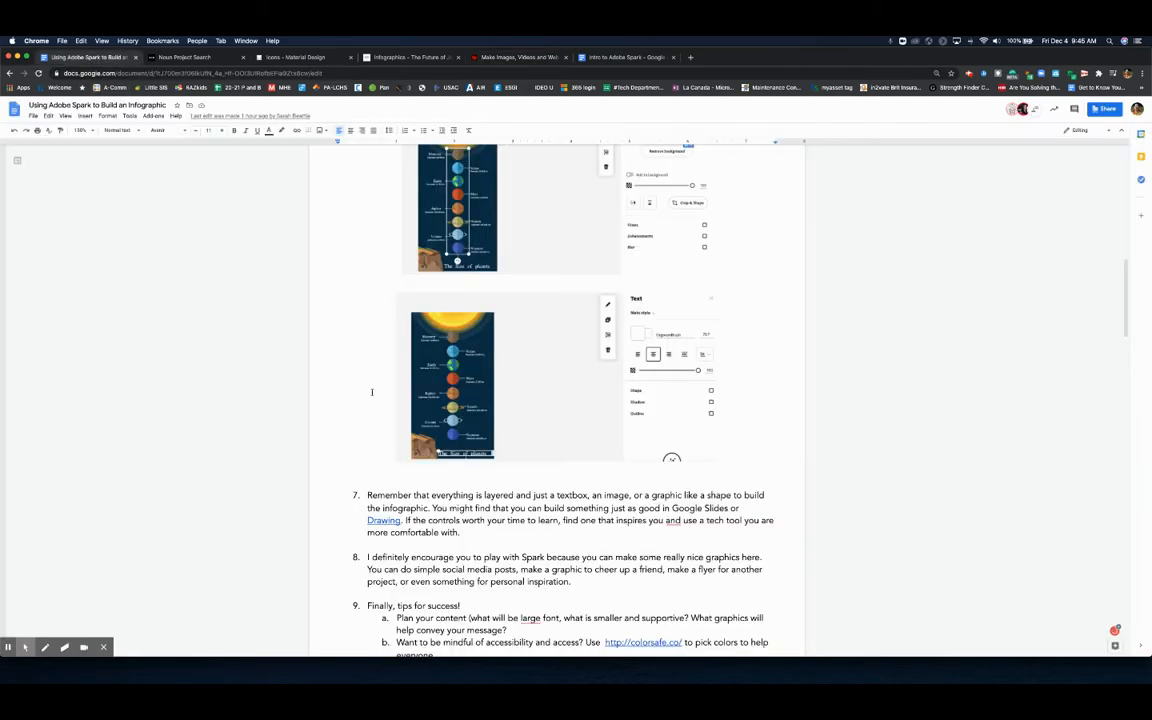
scroll(378, 406, "down", 2)
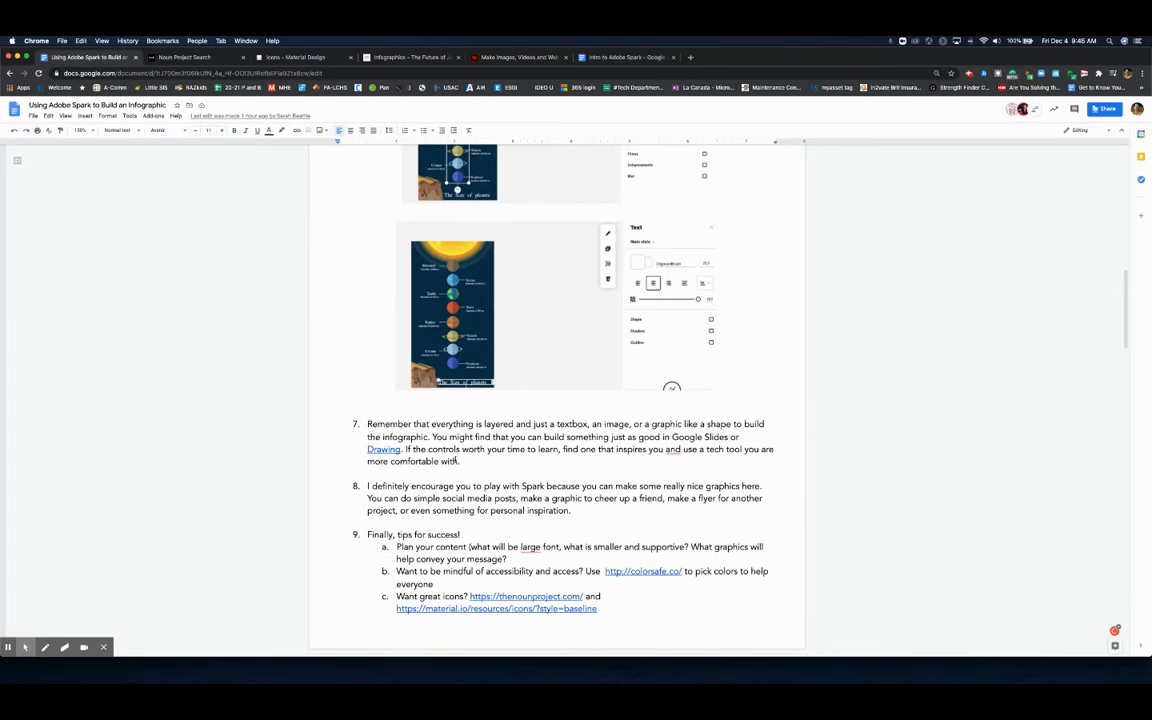
scroll(477, 477, "down", 1)
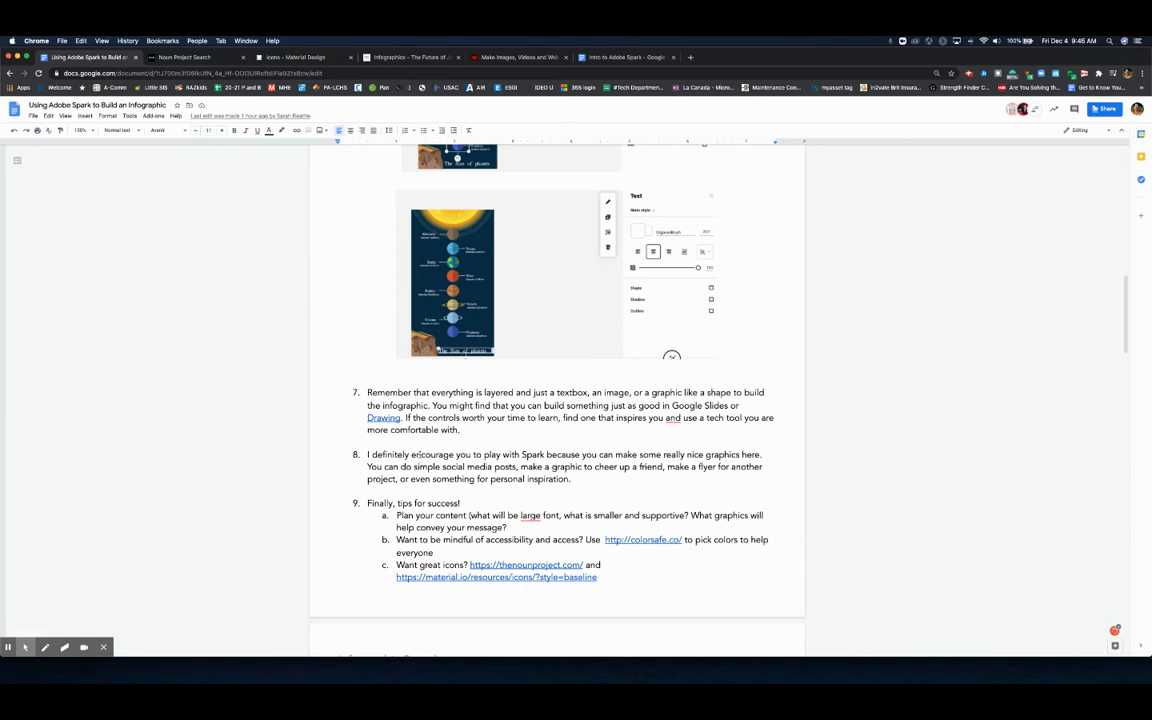
scroll(417, 454, "down", 3)
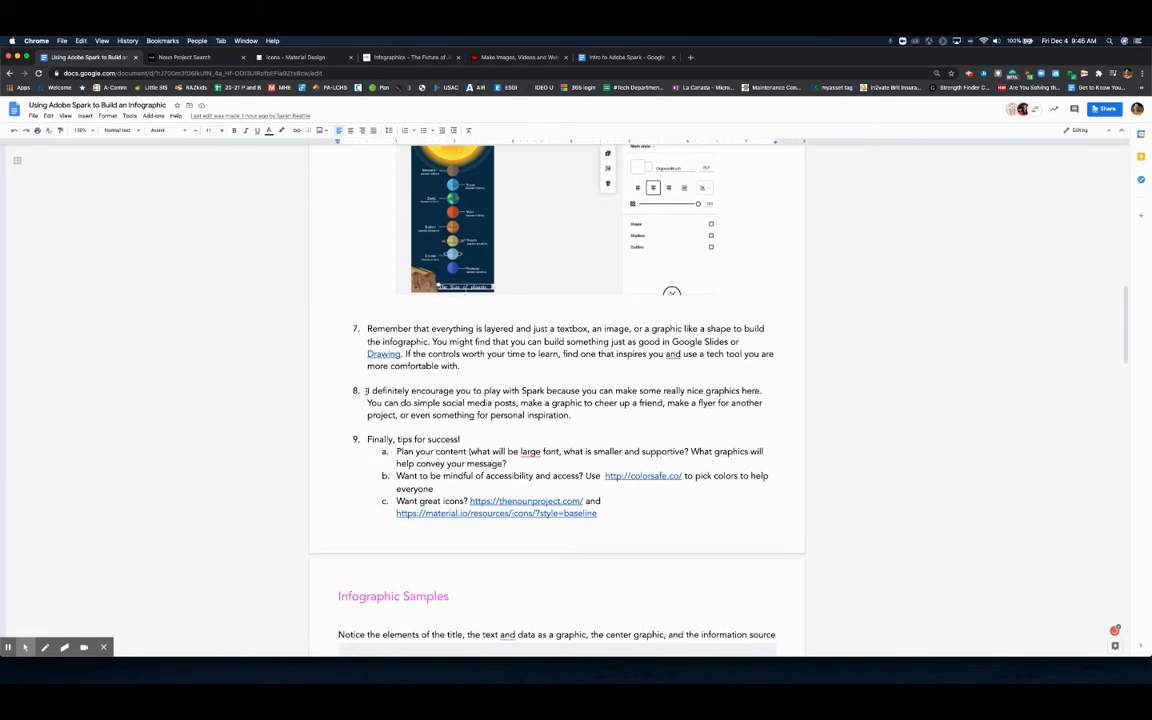
left_click_drag(367, 391, 582, 415)
left_click(582, 415)
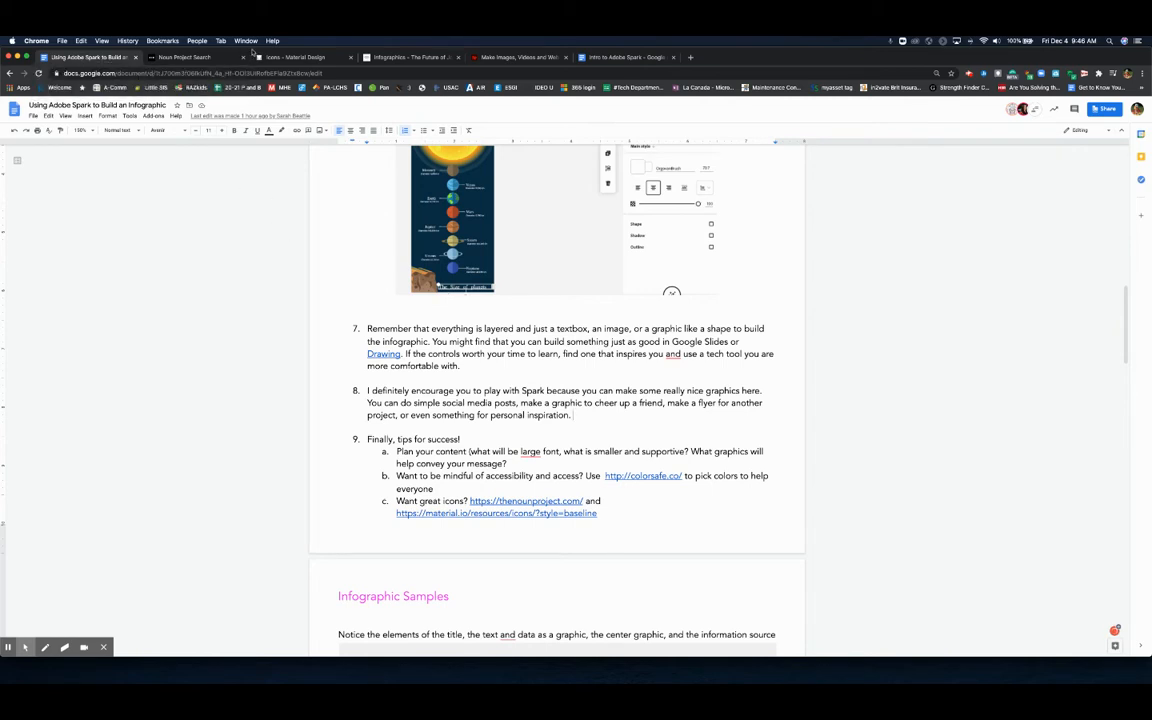
left_click(484, 57)
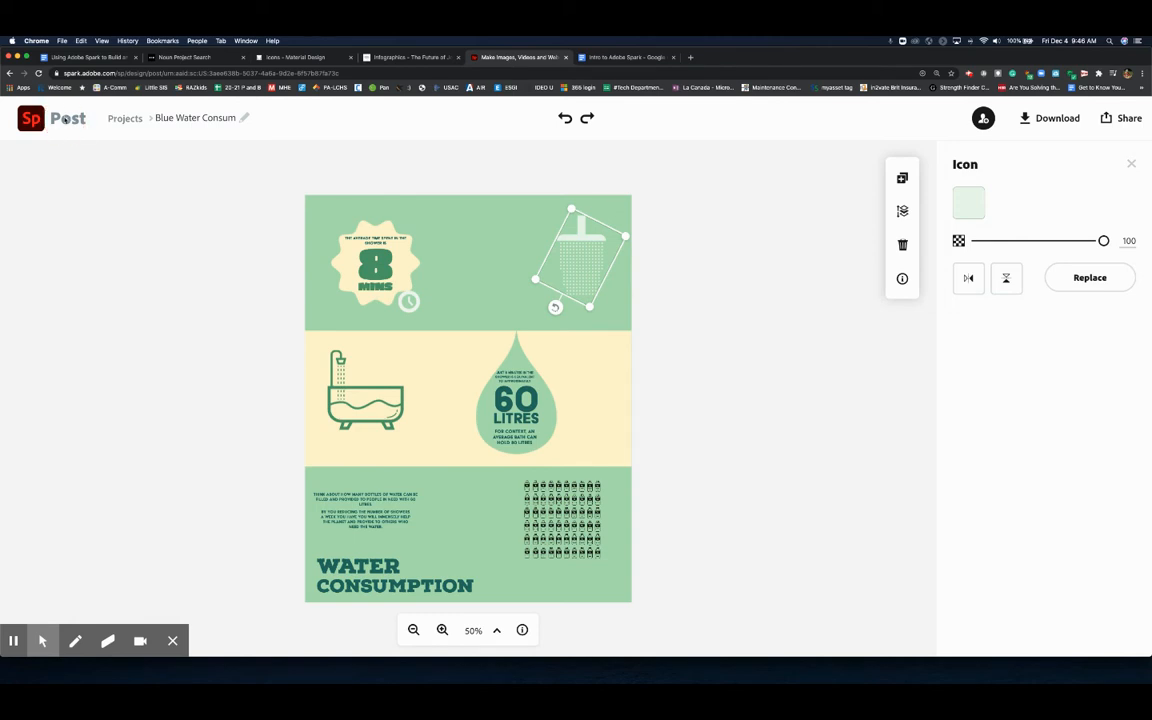
- Open the one word project and set the Feeling Grateful title's font to Flood Std Regular
left_click(124, 118)
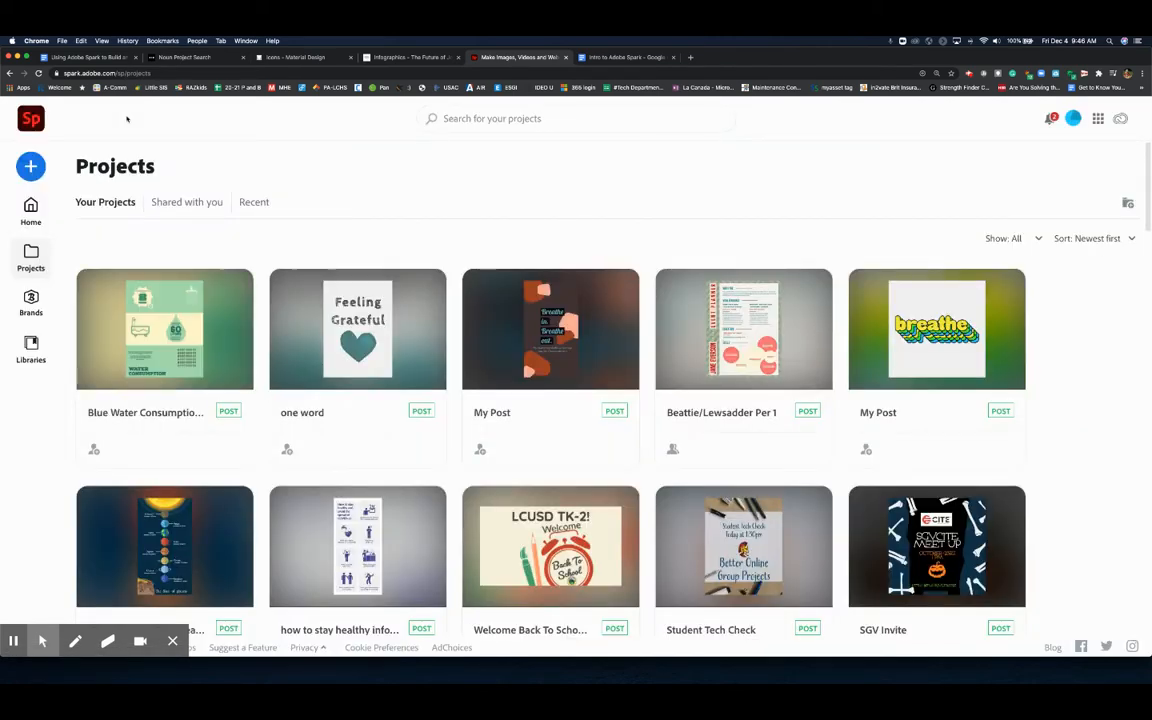
left_click(358, 320)
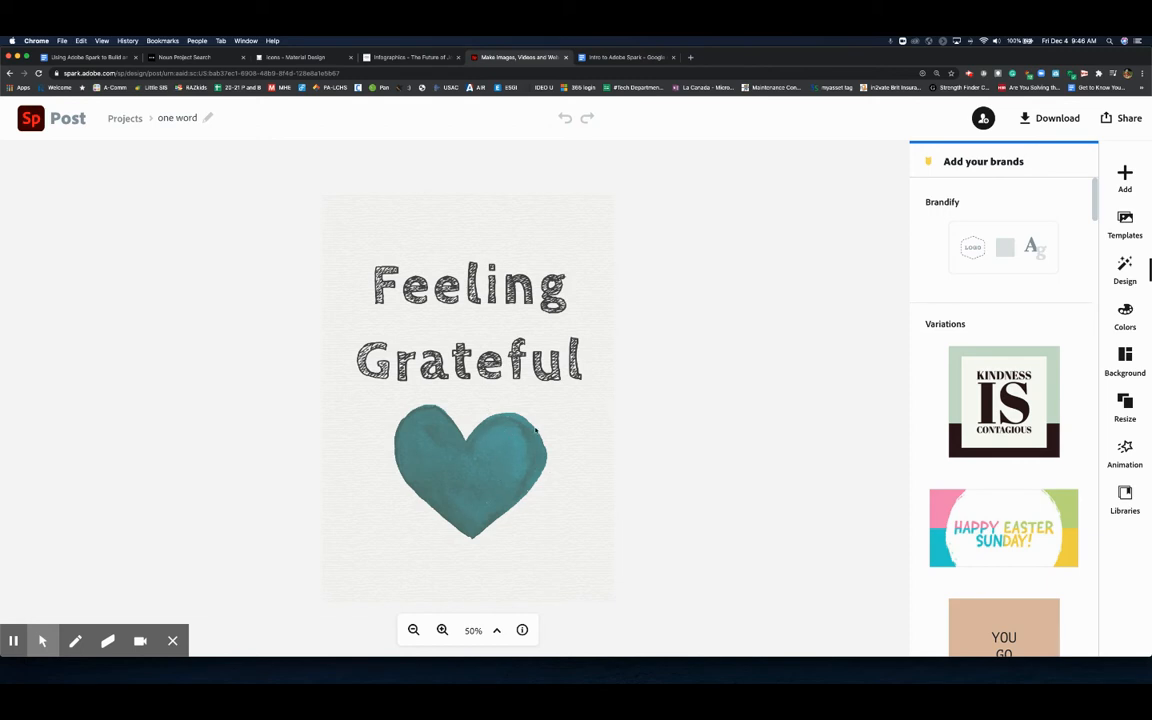
left_click(515, 360)
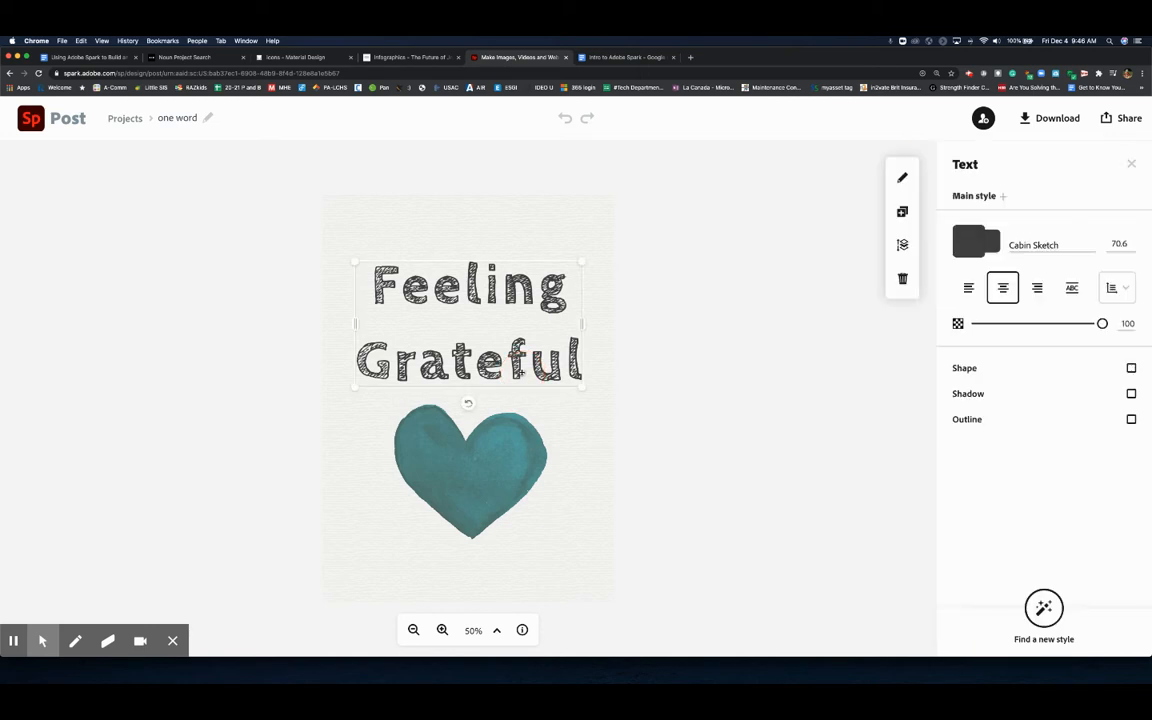
left_click(1040, 245)
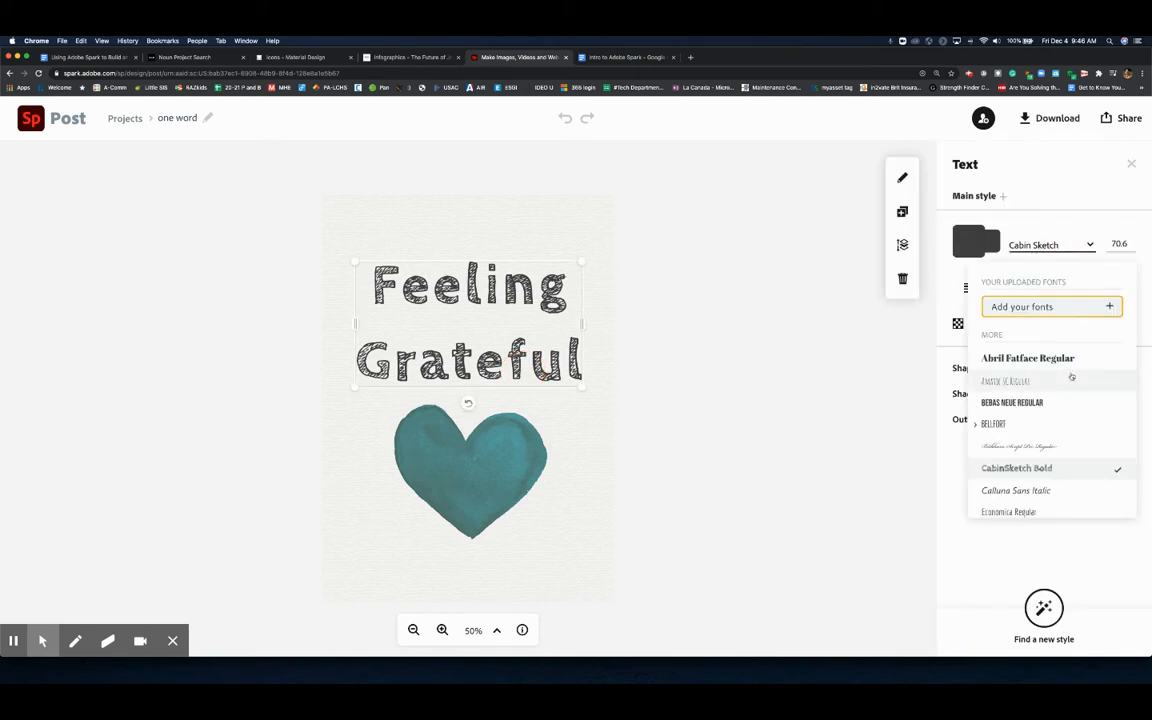
left_click(1045, 403)
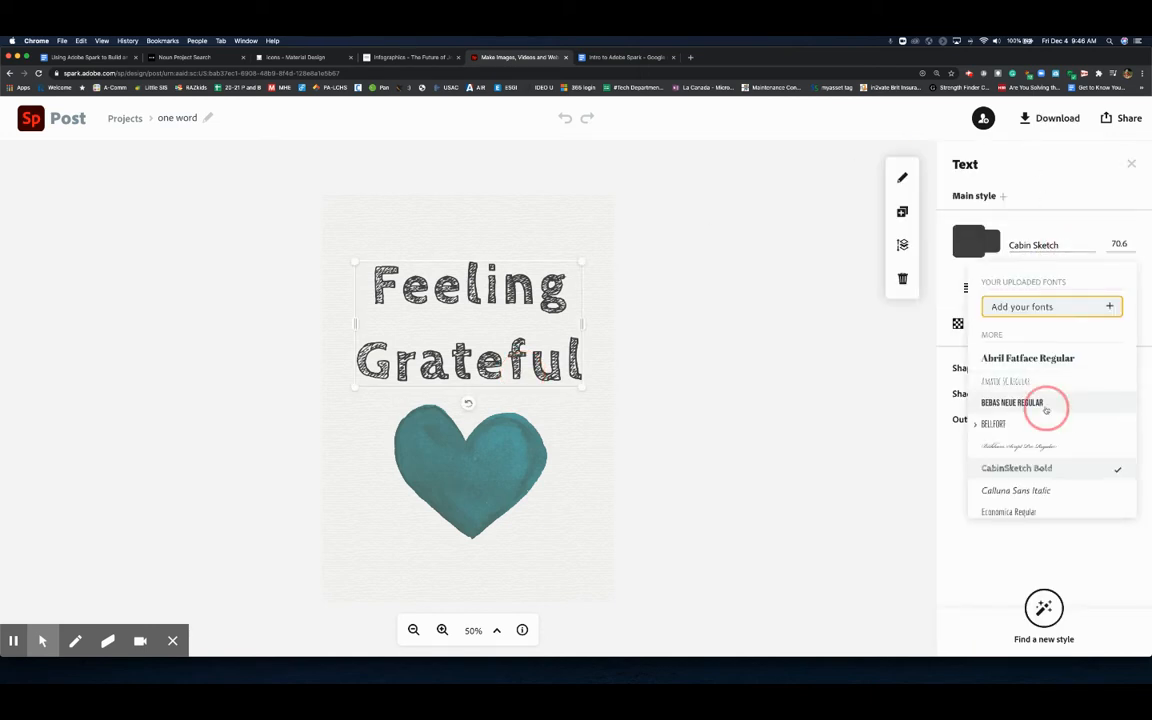
left_click(1032, 240)
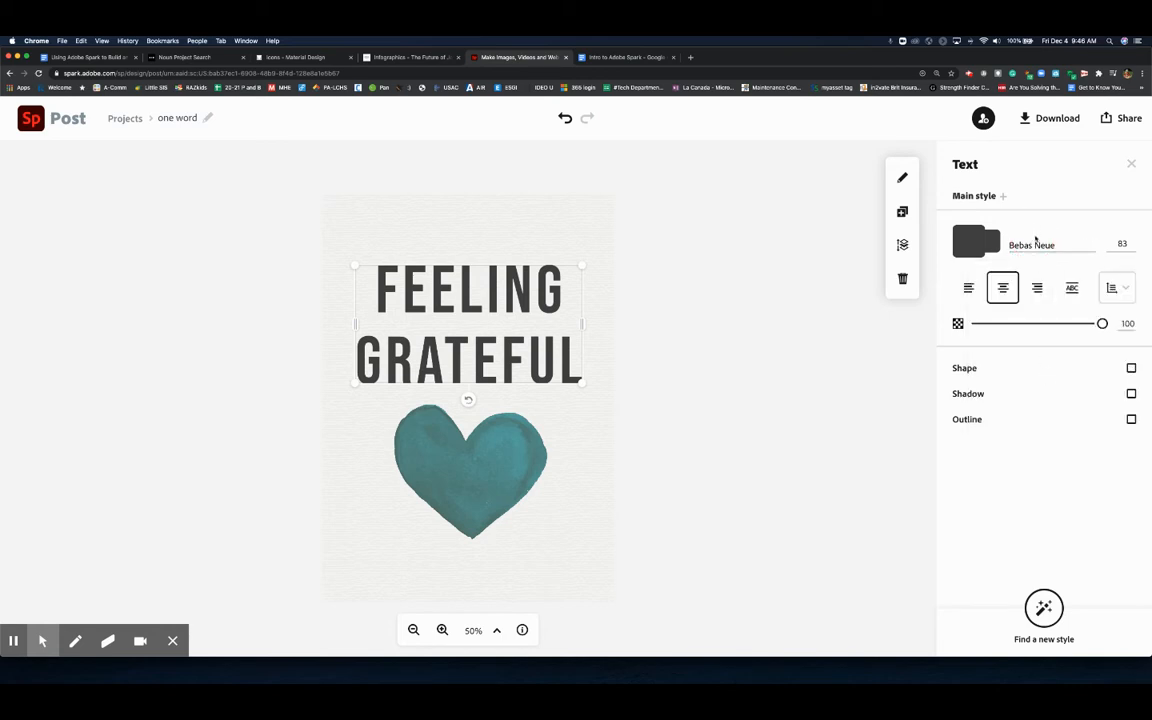
left_click(1037, 248)
scroll(1005, 470, "down", 5)
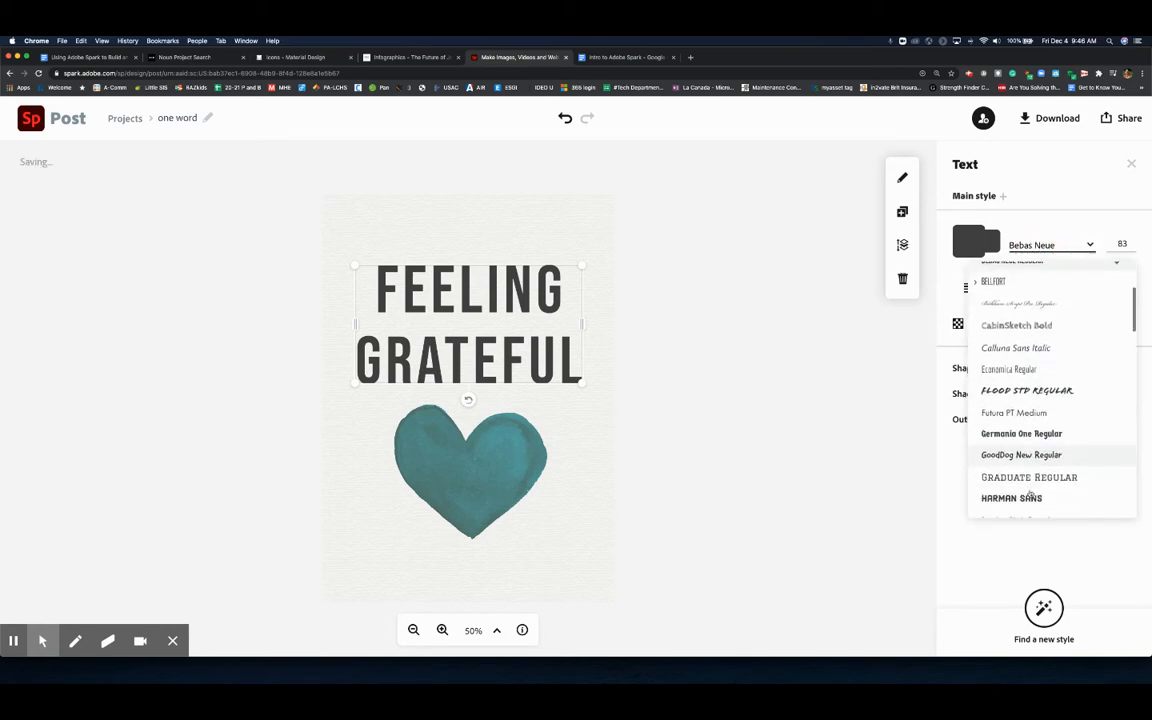
left_click(1003, 390)
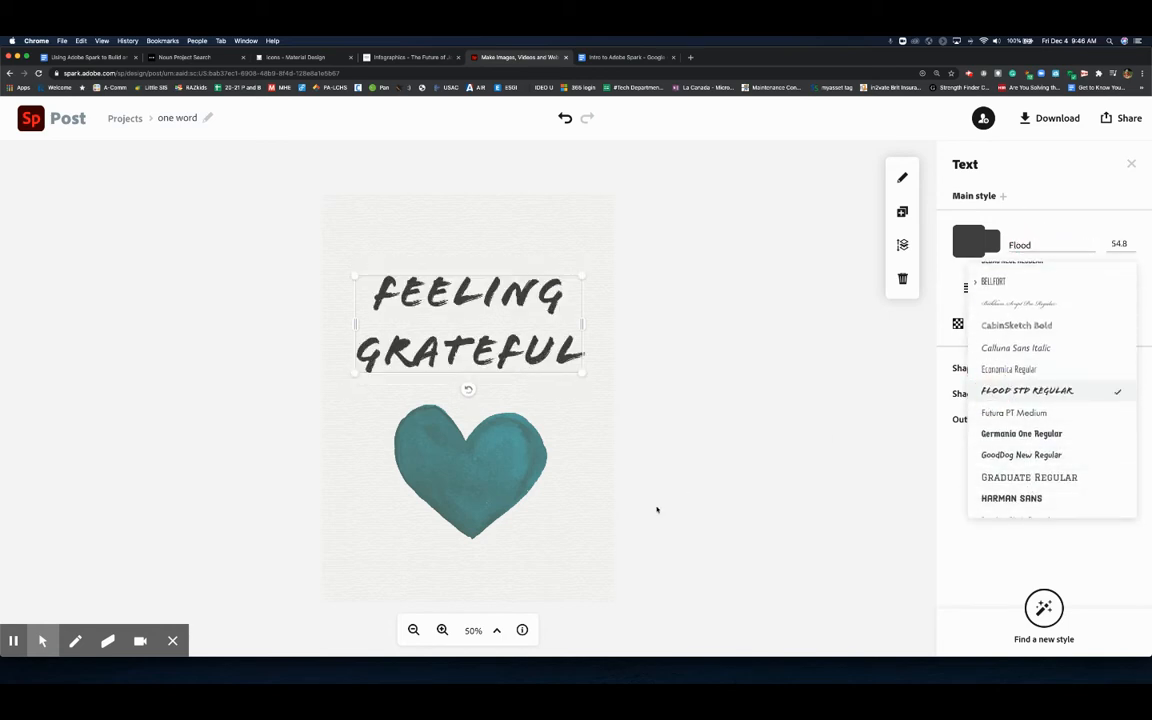
- Resize the Feeling Grateful text box and reposition it centred above the heart
left_click(530, 463)
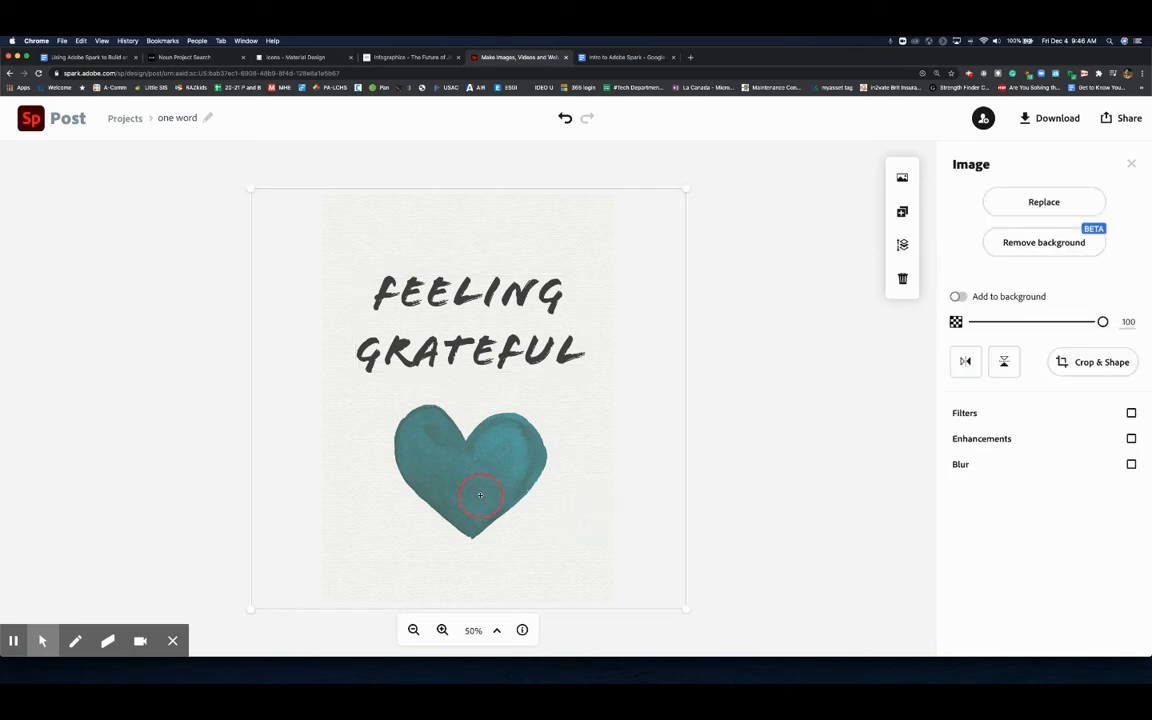
left_click(486, 374)
left_click(486, 368)
left_click_drag(589, 372, 554, 363)
left_click_drag(566, 359, 568, 360)
mouse_move(476, 323)
left_mouse_down()
mouse_move(498, 284)
mouse_move(465, 368)
mouse_move(476, 327)
left_mouse_up()
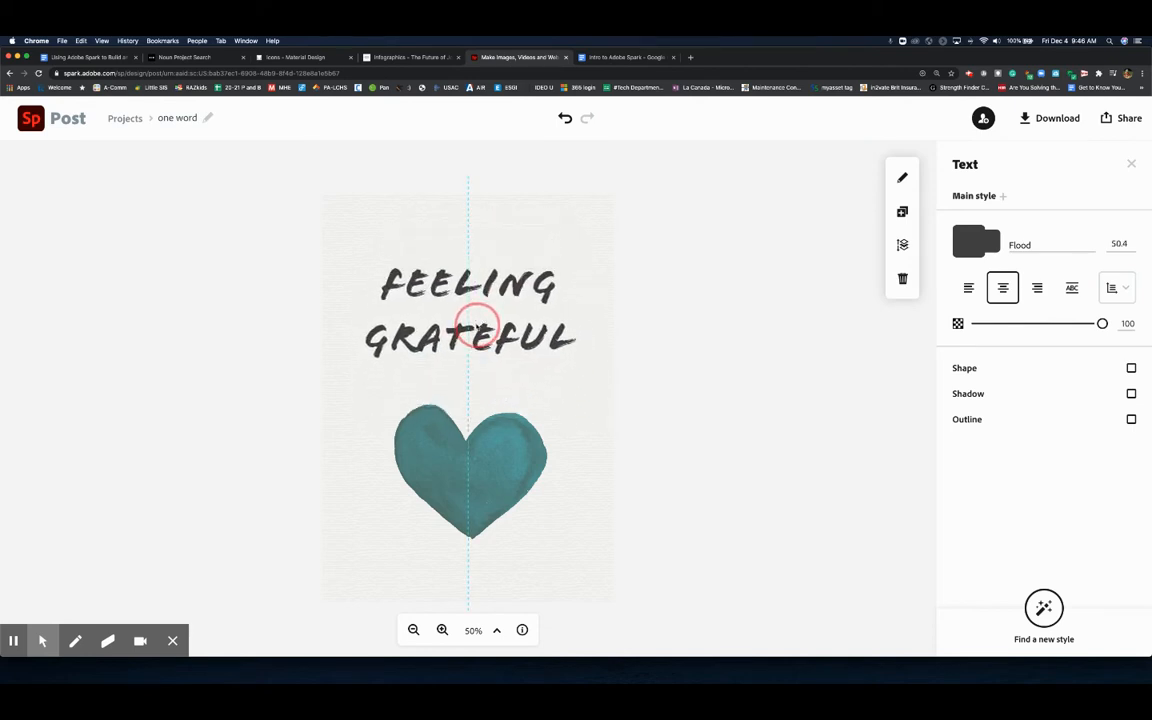
- Try the Darken, Multiply and Colorize filters on the heart image, then switch the image filters off
left_click(476, 476)
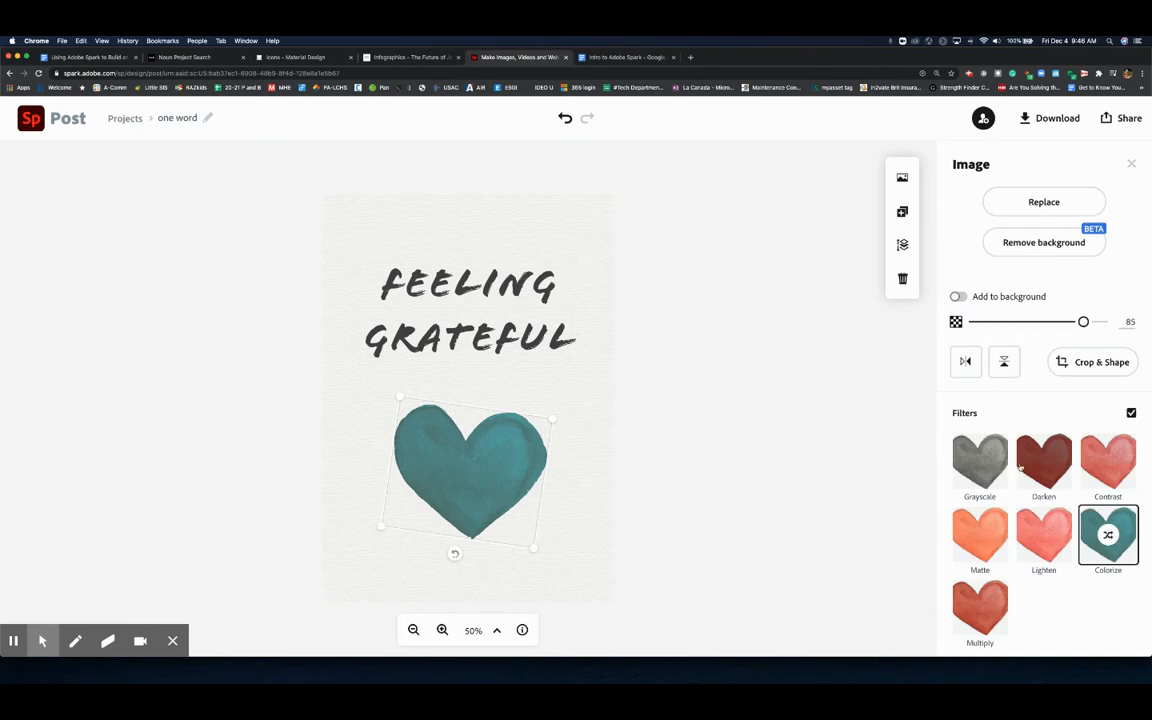
scroll(1085, 490, "down", 1)
scroll(1085, 490, "down", 1)
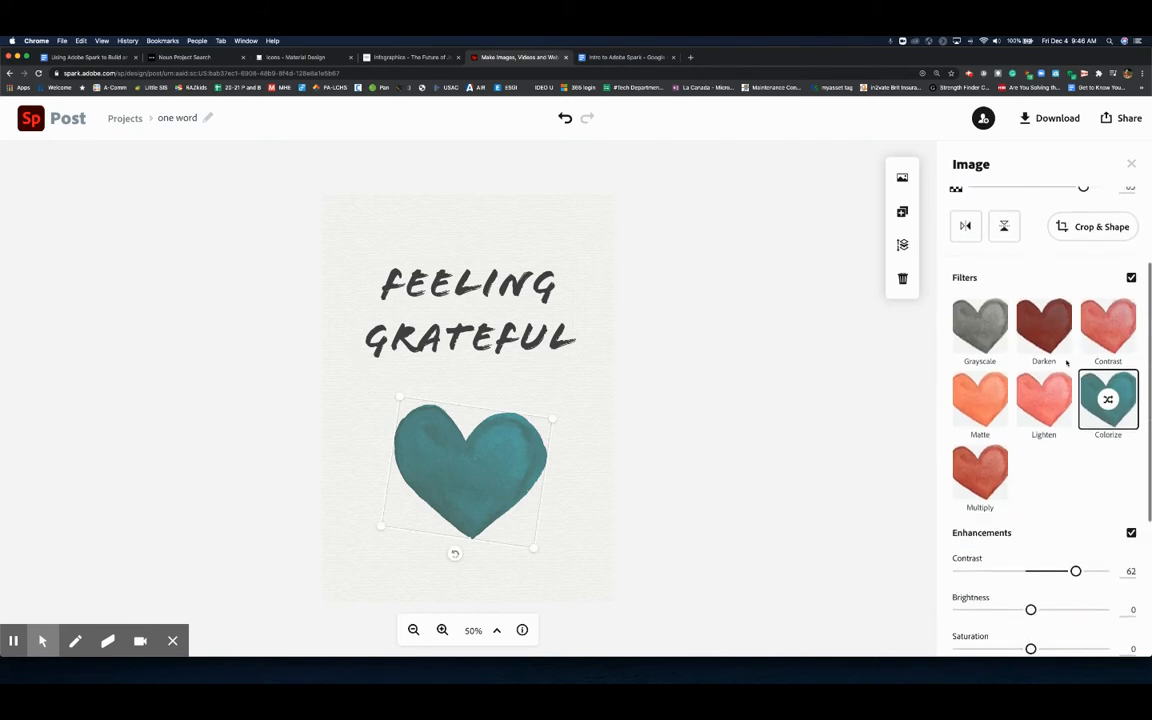
left_click(1043, 325)
left_click_drag(481, 506, 483, 477)
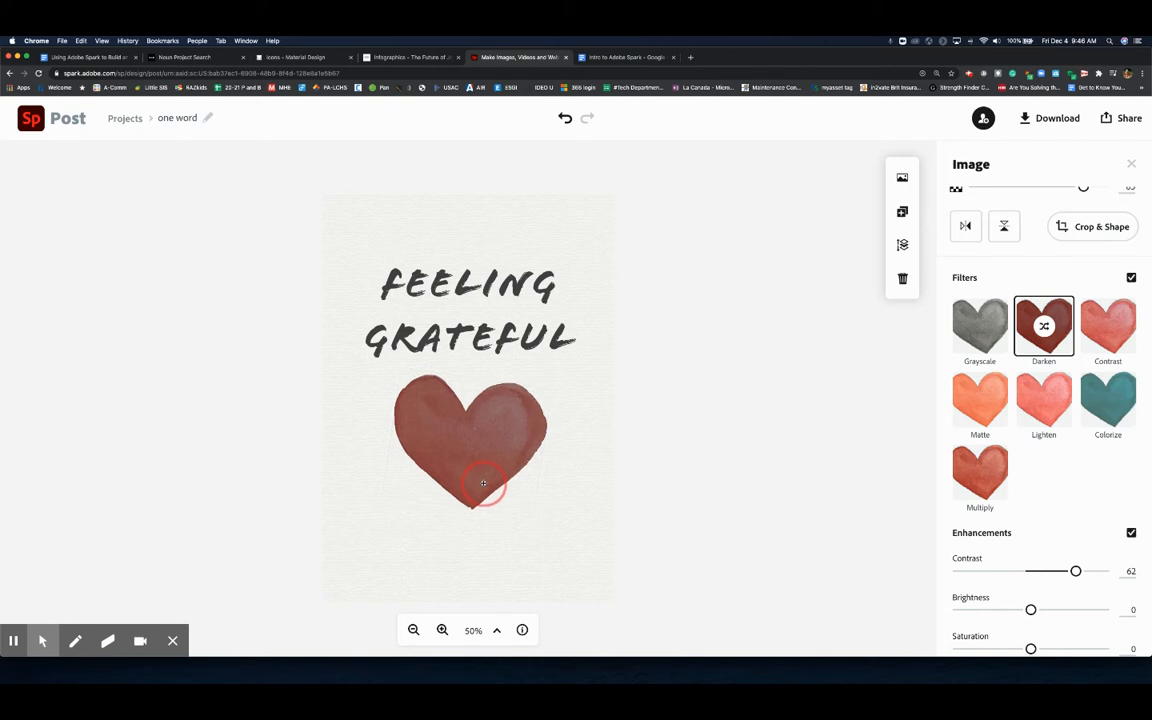
left_click(973, 479)
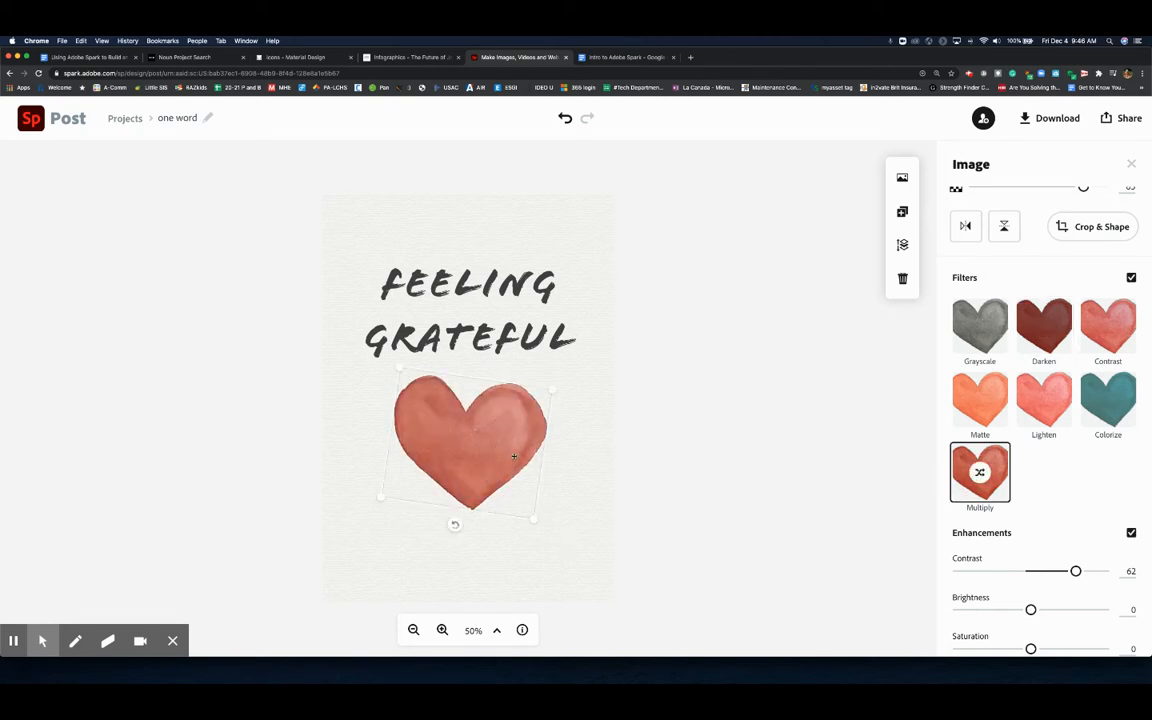
left_click(1113, 392)
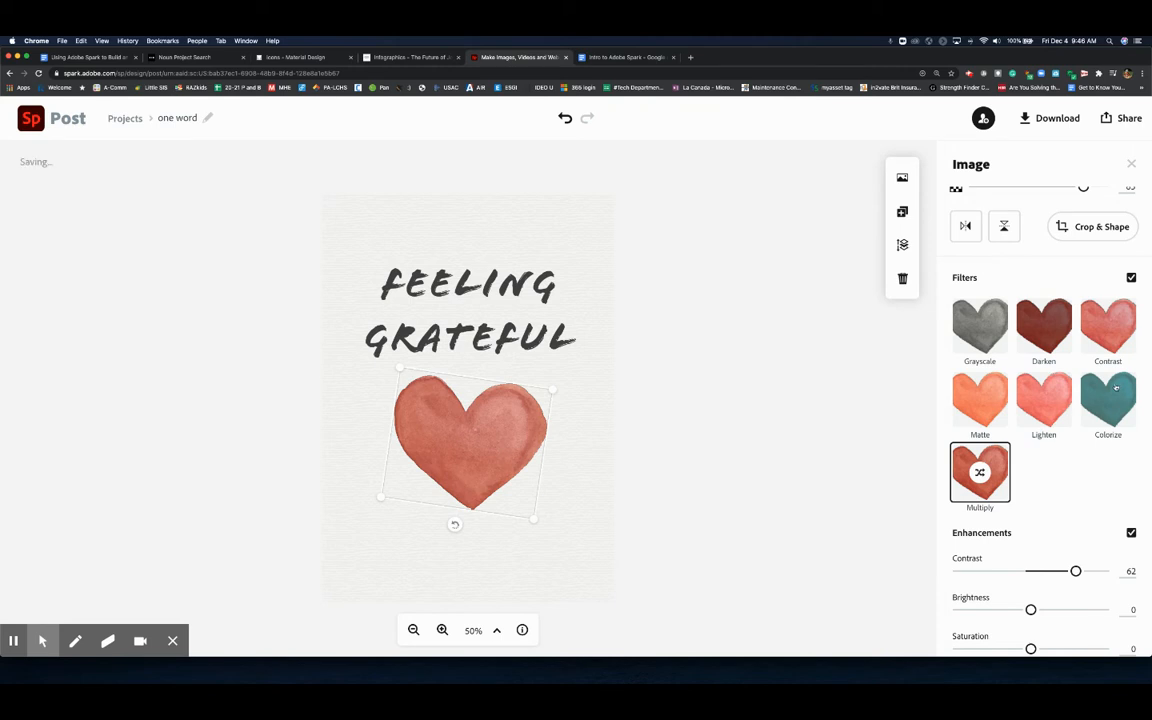
left_click(975, 475)
left_click(1130, 278)
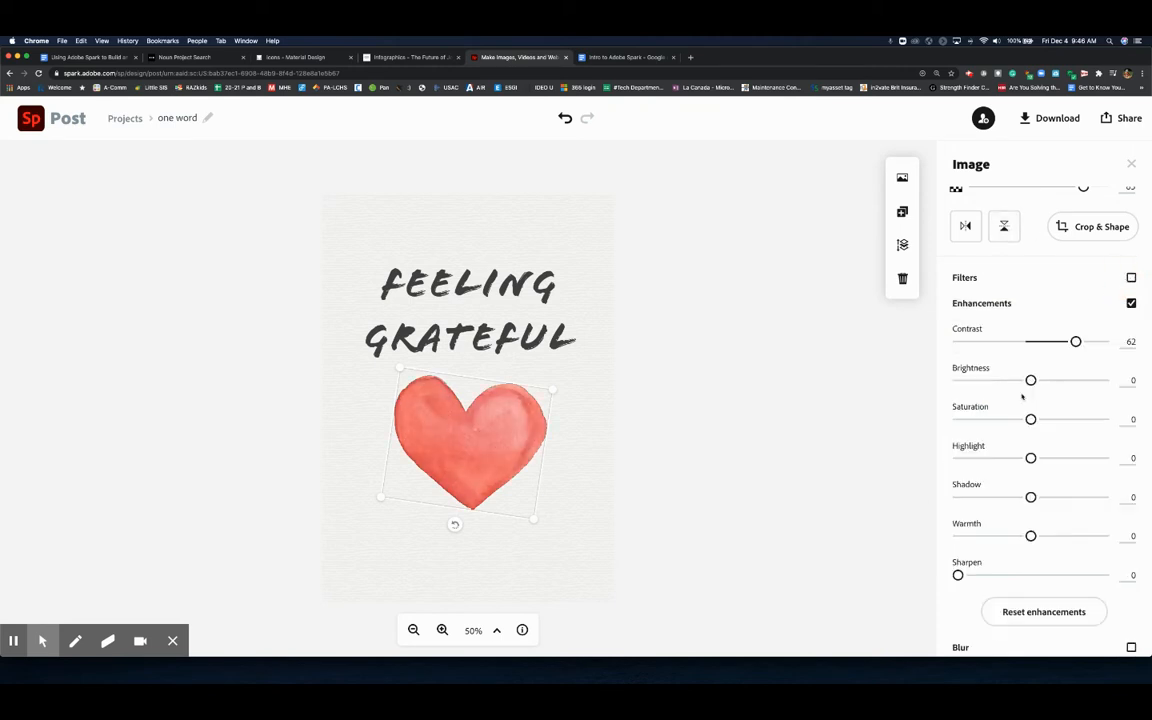
- Make the heart image smaller and move it under the title, then deselect it
scroll(1040, 399, "down", 1)
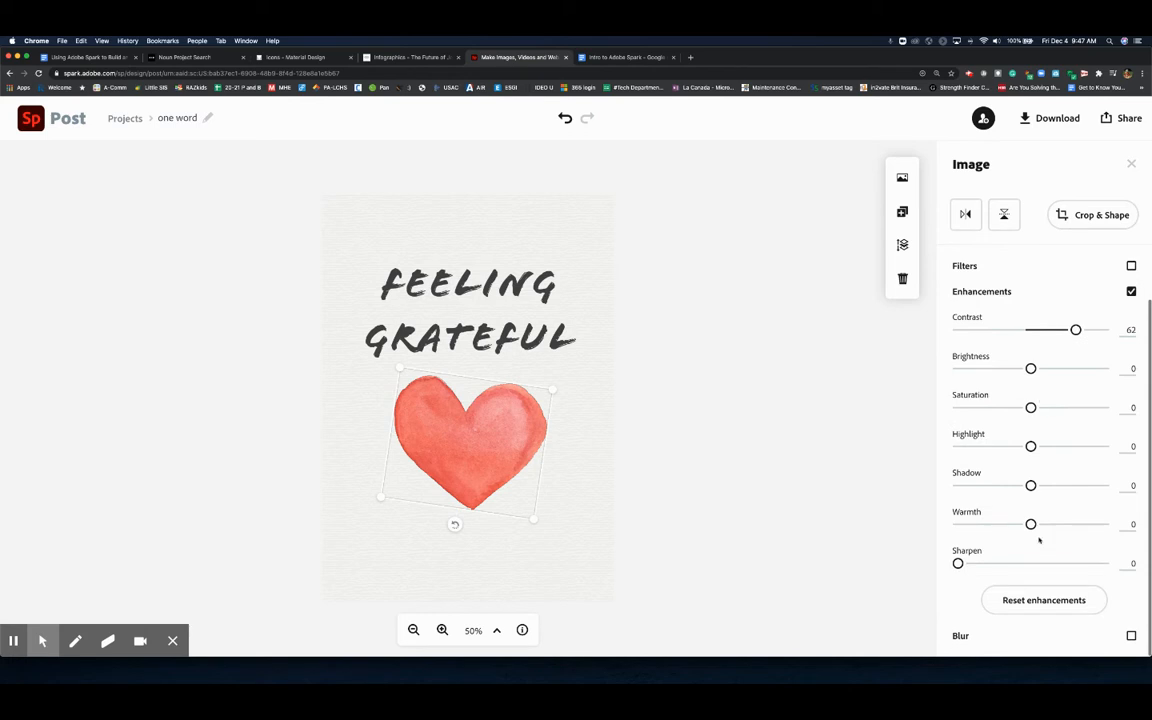
mouse_move(442, 463)
left_mouse_down()
mouse_move(449, 475)
mouse_move(393, 496)
mouse_move(422, 463)
mouse_move(450, 470)
left_mouse_up()
left_click(483, 428)
left_click_drag(483, 428, 467, 481)
left_click(663, 432)
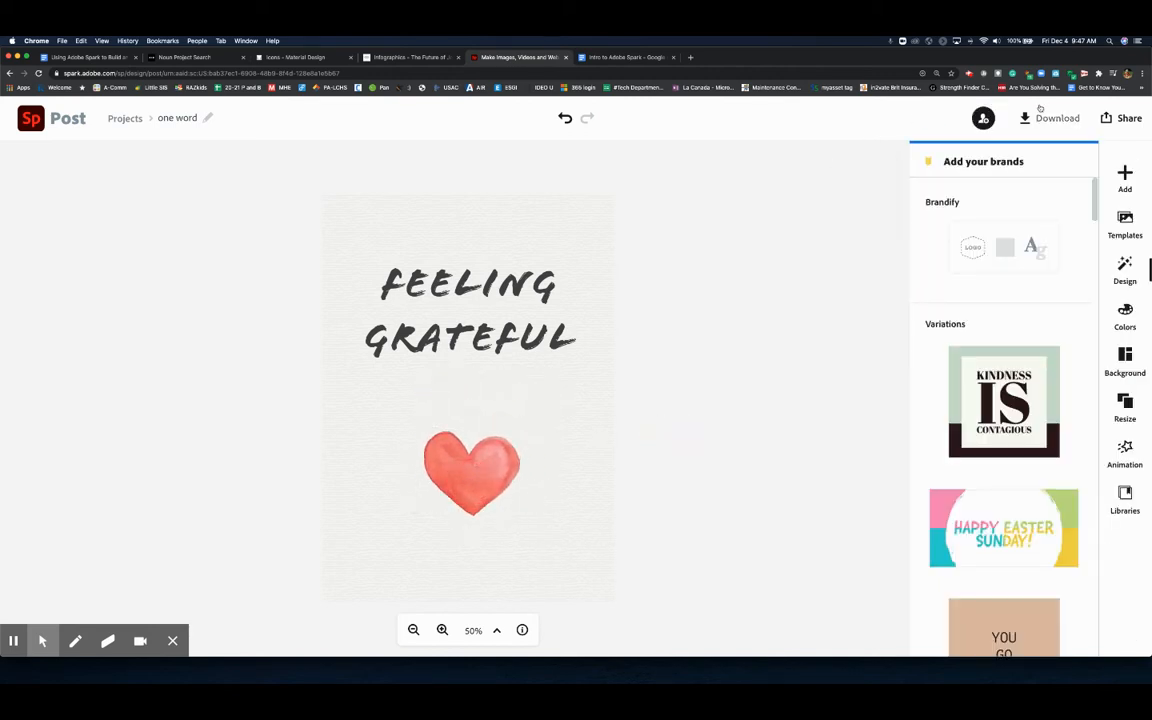
- Switch to the instruction document and delete the extra space before the colorsafe link in tip b
left_click(66, 57)
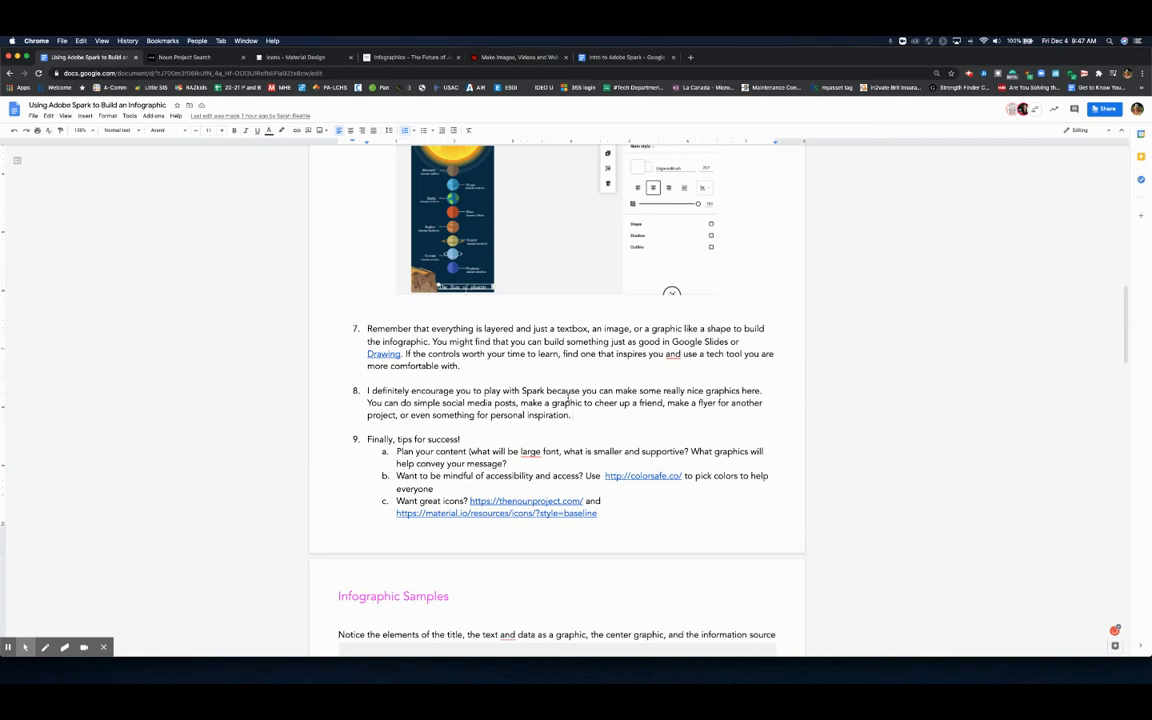
scroll(420, 475, "down", 3)
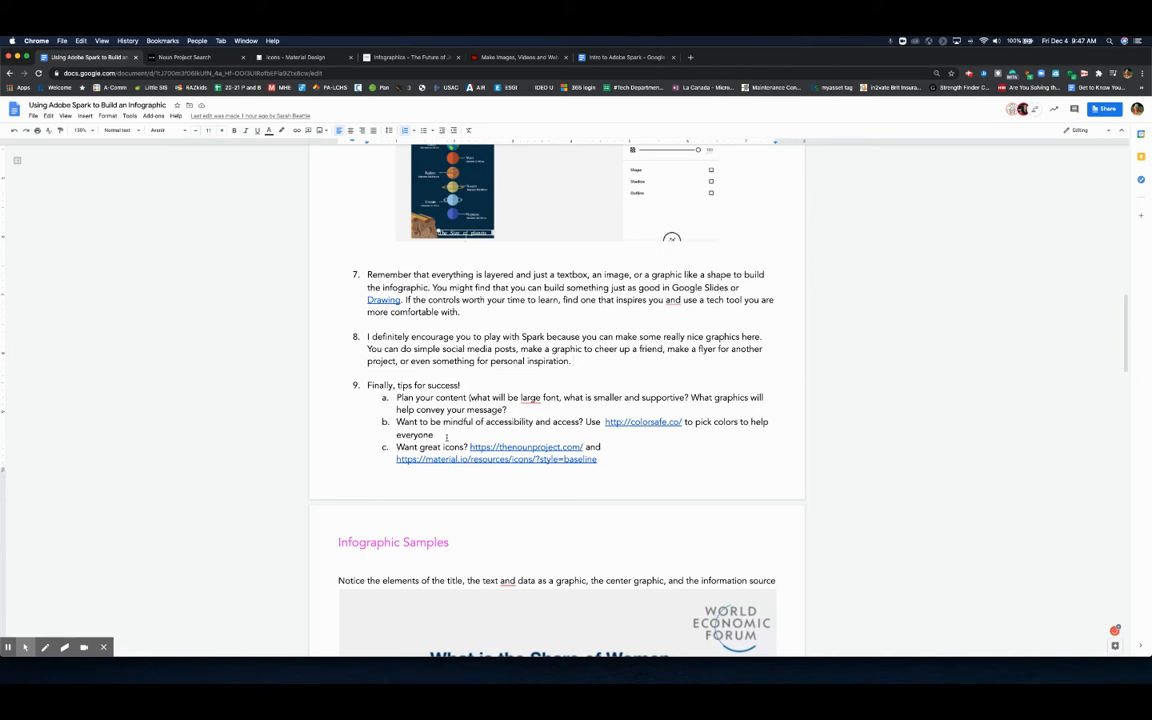
left_click_drag(396, 421, 433, 434)
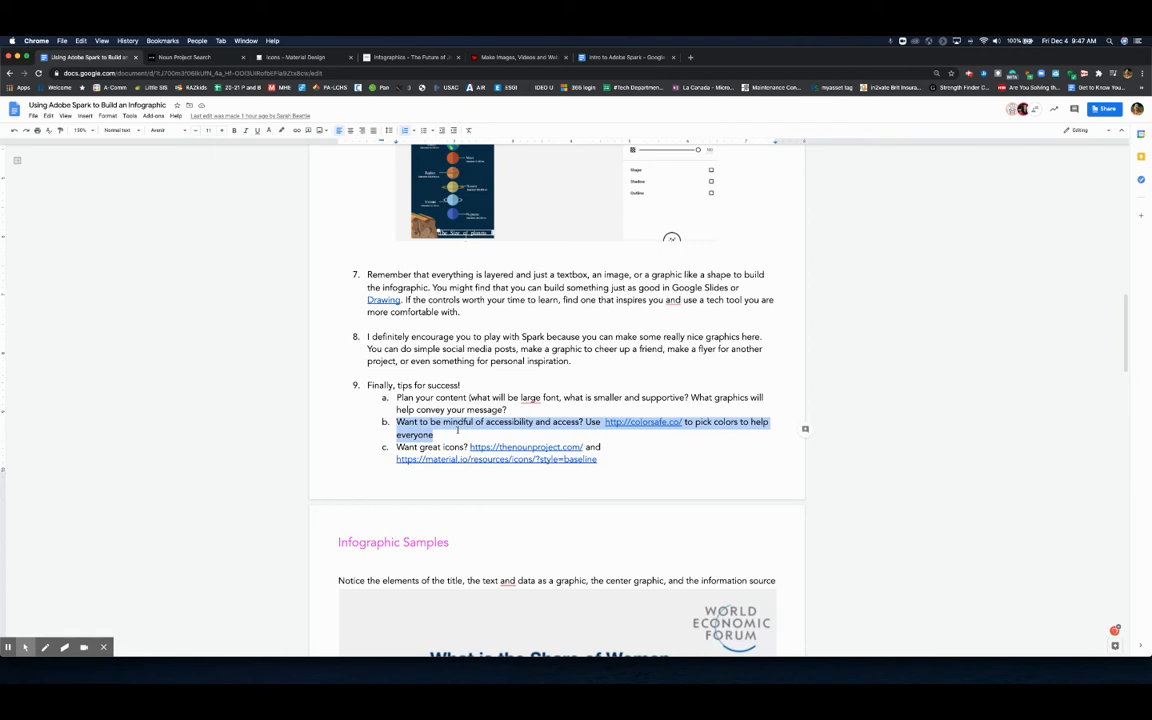
left_click(485, 431)
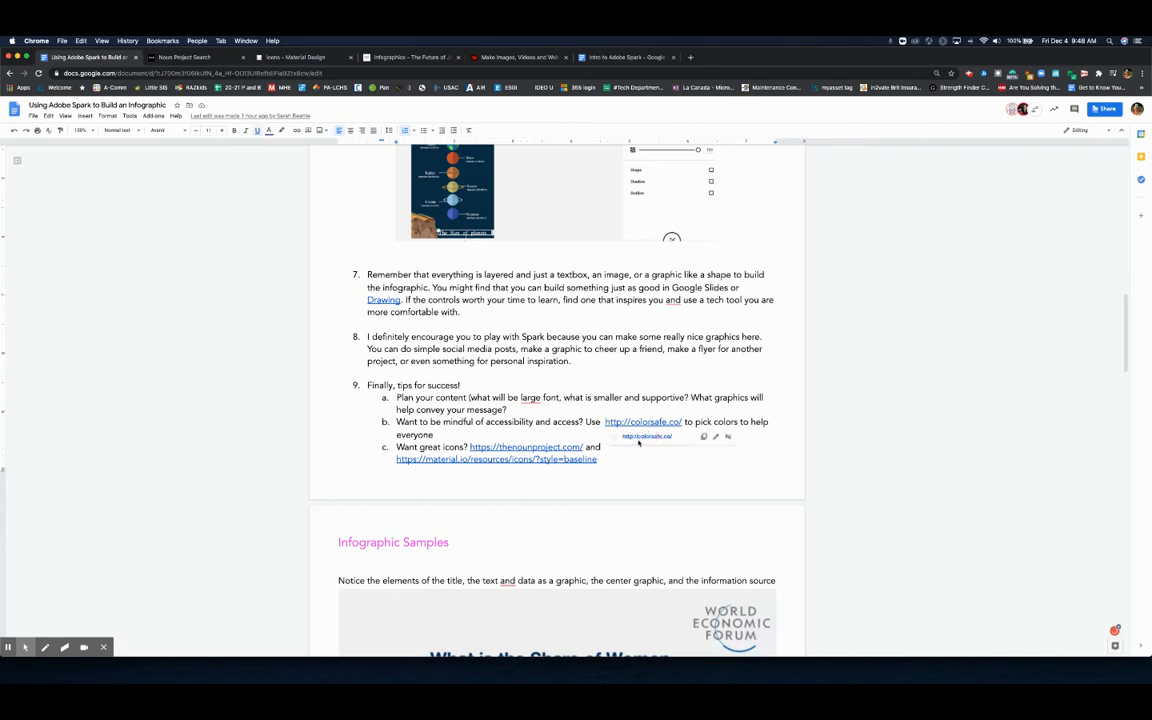
left_click(567, 445)
left_click(527, 434)
key("BackSpace")
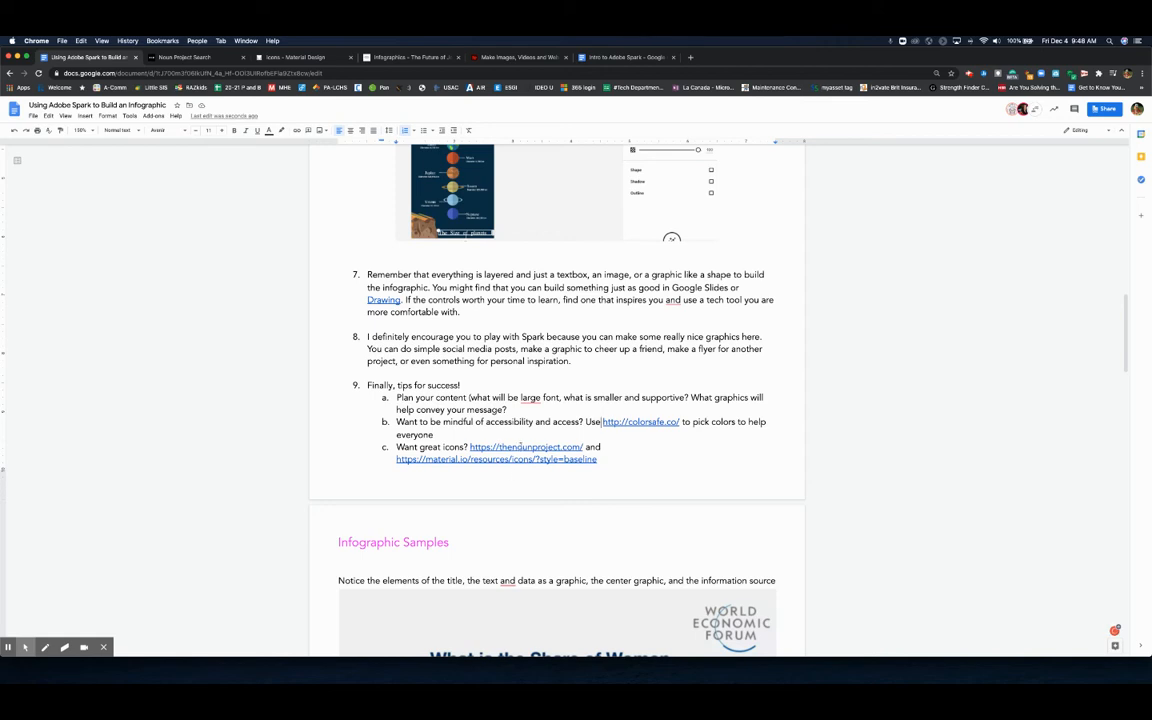
- Switch to the Noun Project tab and search its icons for wave
key("ctrl+Tab")
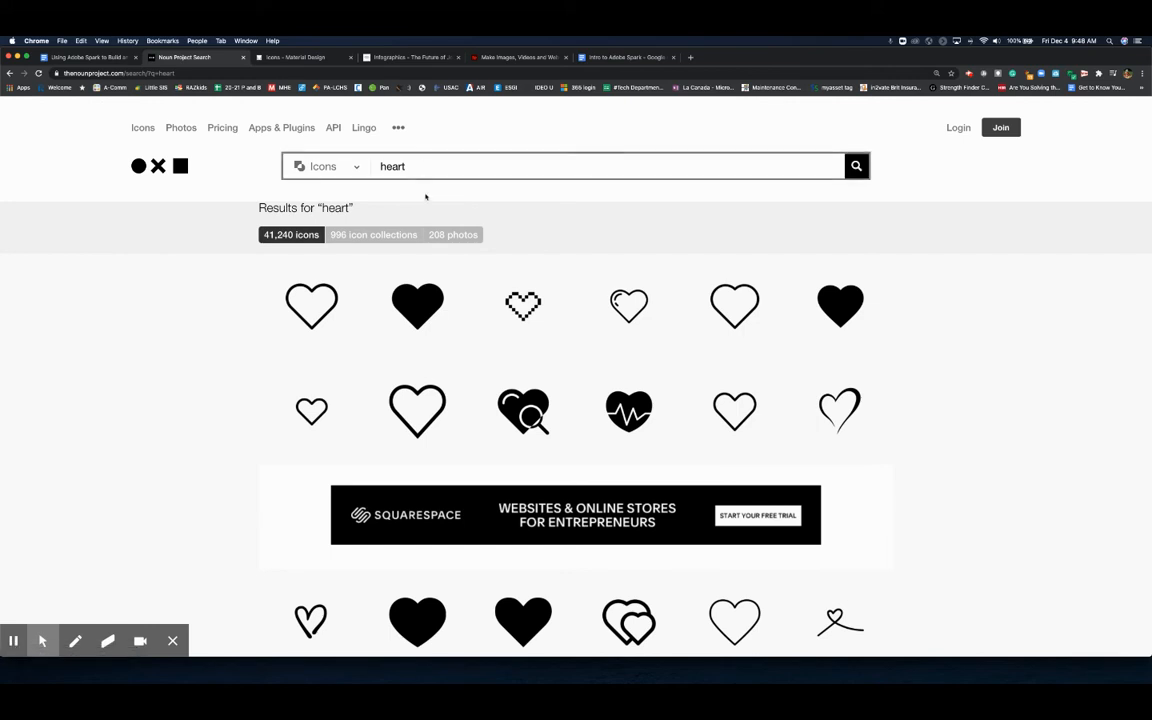
scroll(508, 421, "down", 1)
scroll(506, 419, "down", 3)
scroll(450, 340, "up", 3)
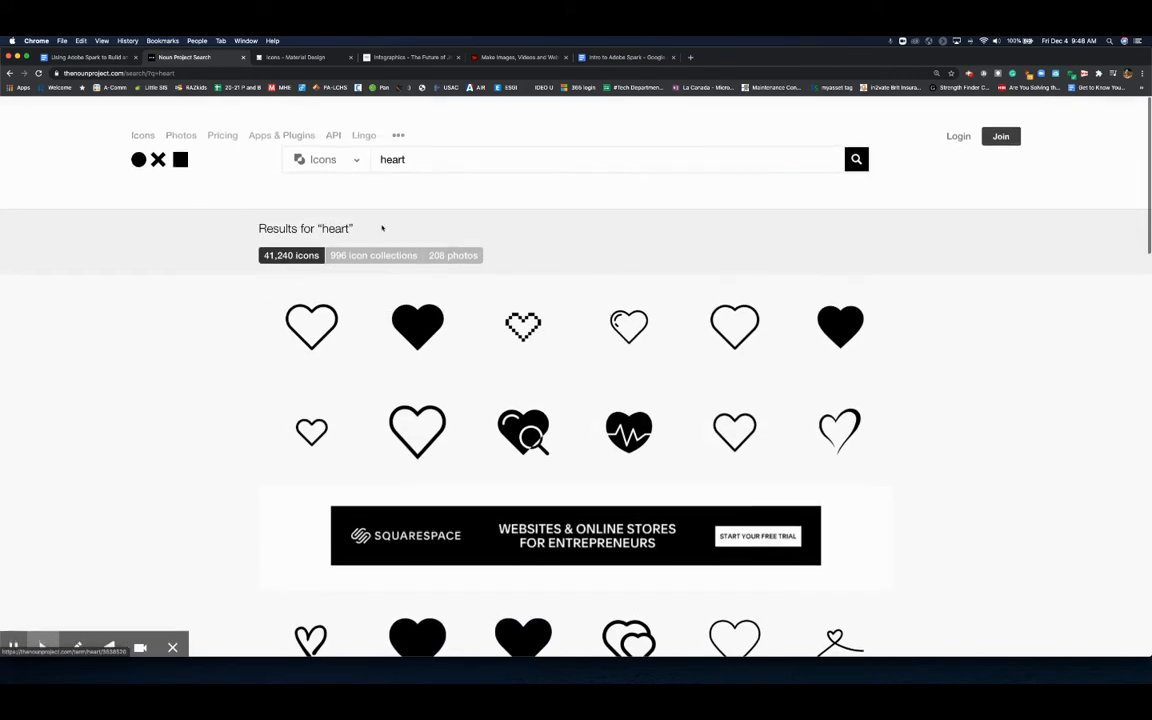
left_click(363, 168)
type("w")
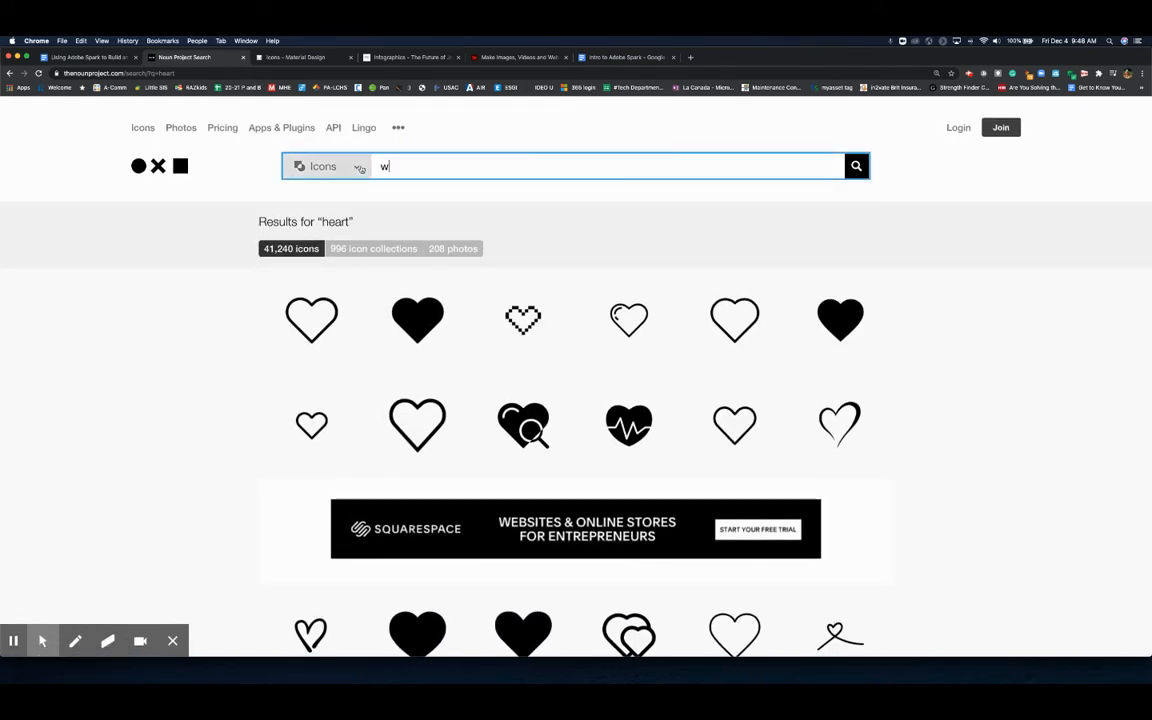
type("ave")
key("Return")
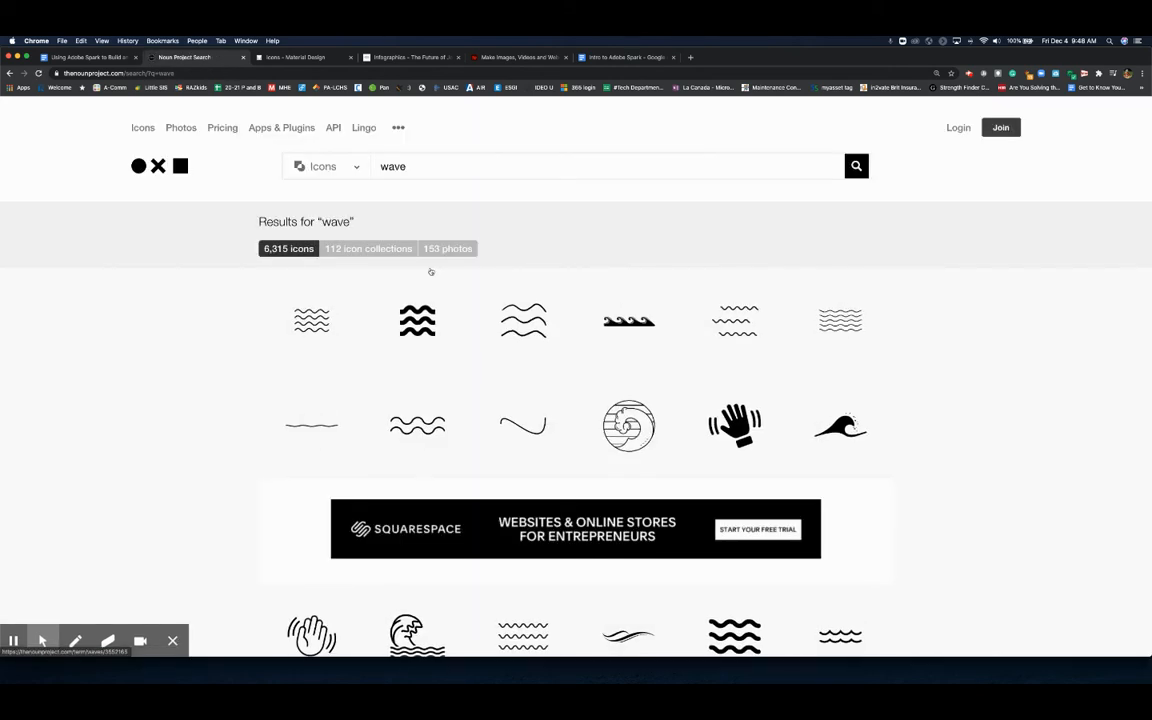
scroll(358, 430, "down", 3)
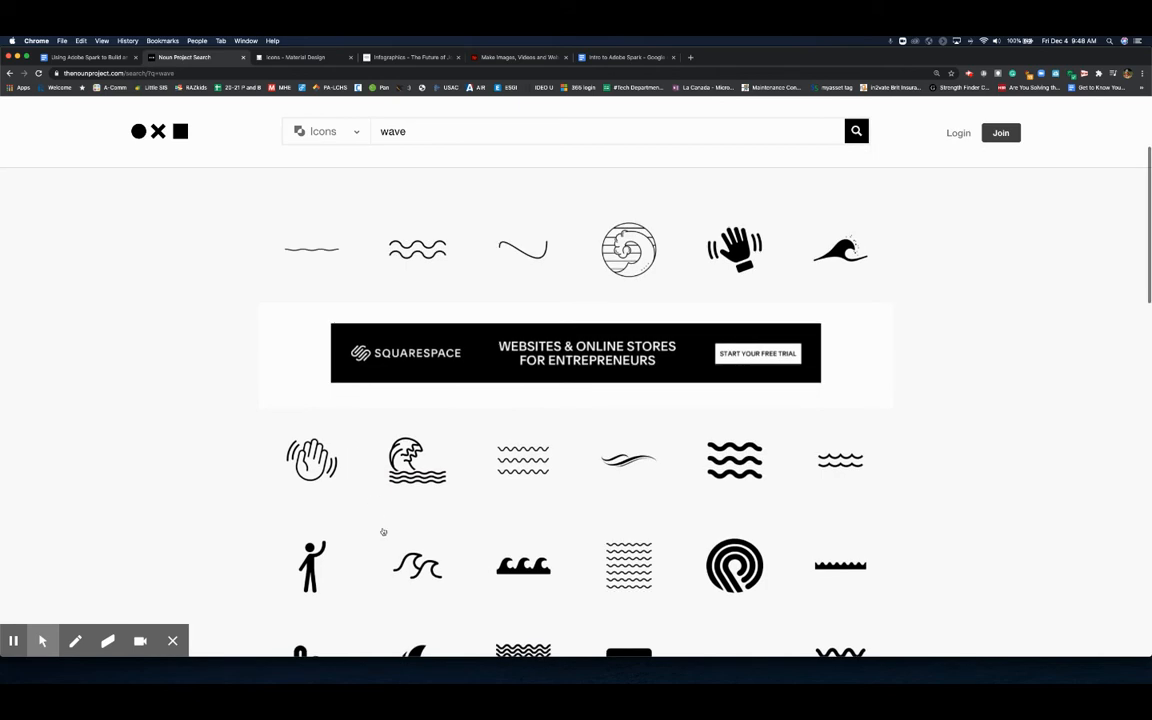
scroll(383, 532, "up", 3)
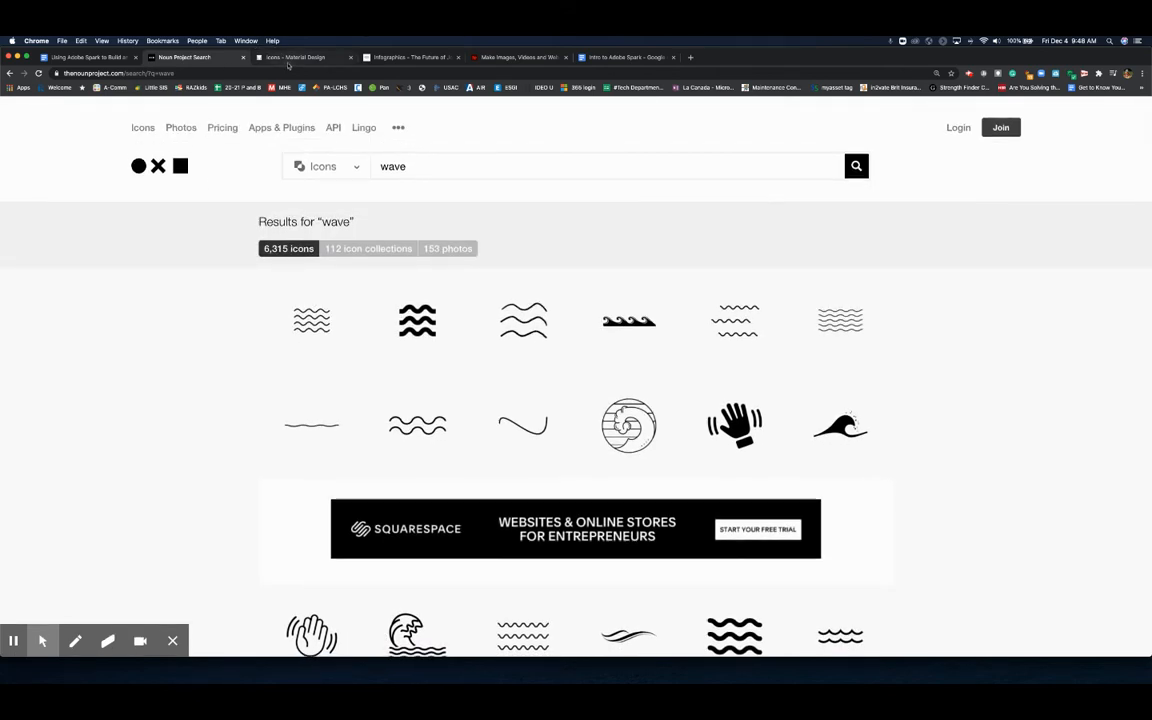
- Browse the Material Design icons page
left_click(289, 60)
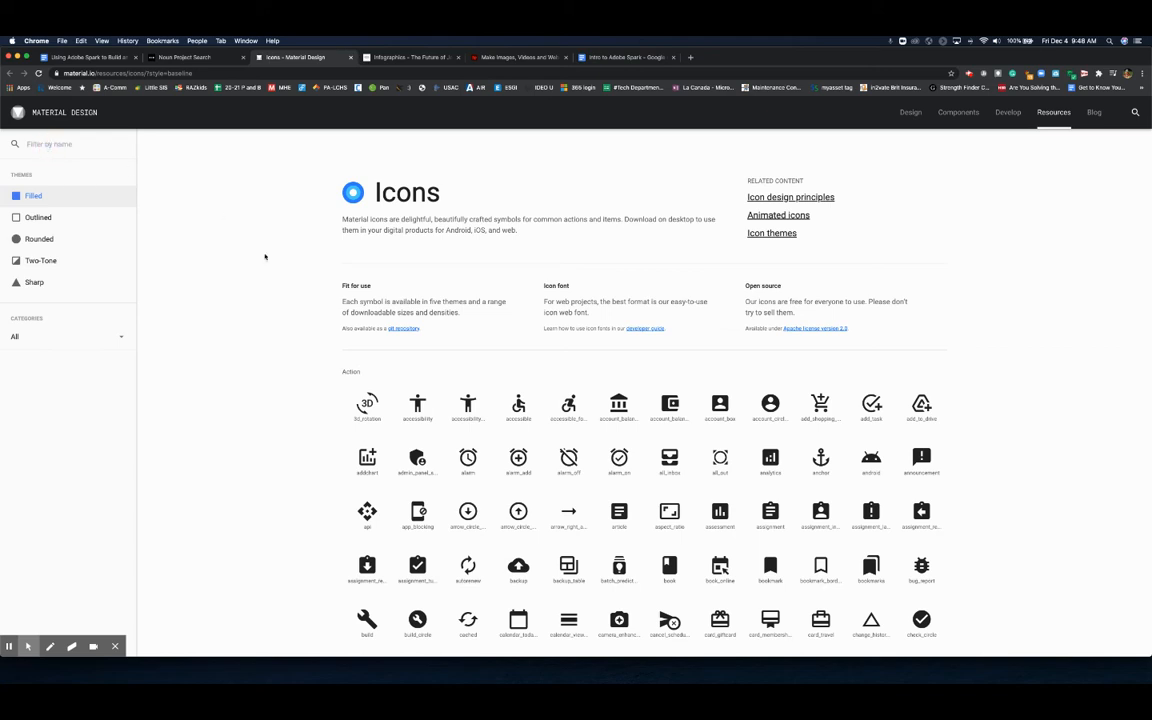
scroll(474, 456, "down", 2)
scroll(474, 456, "down", 1)
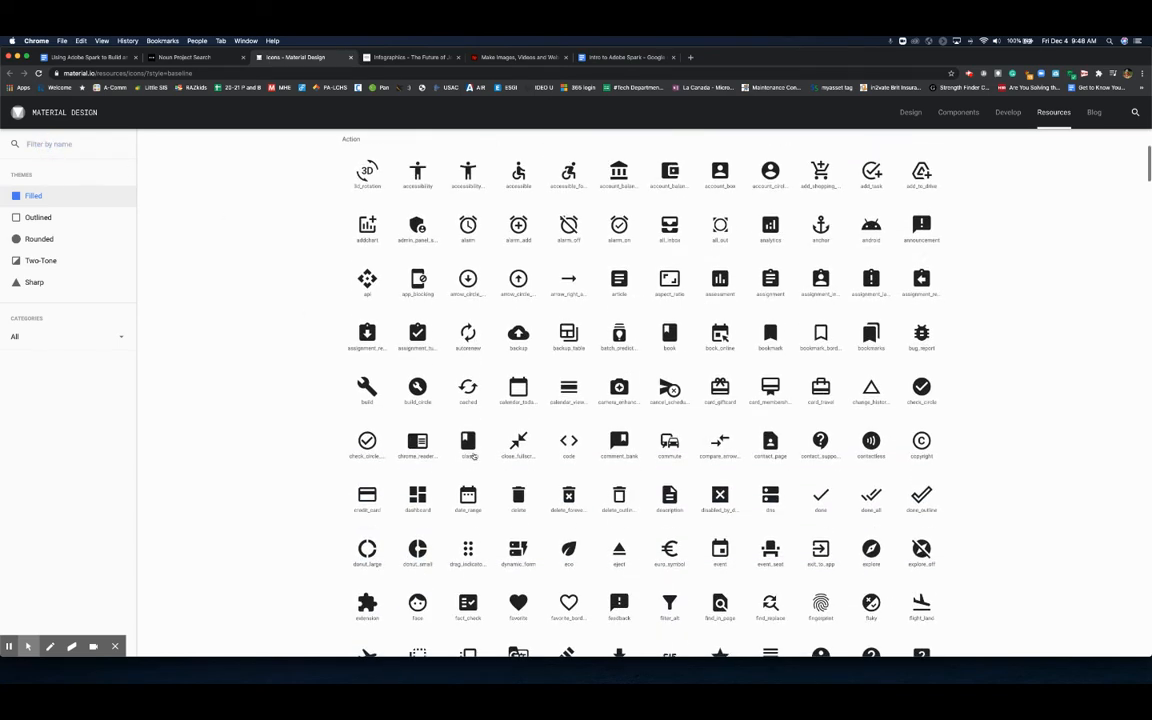
scroll(474, 456, "up", 4)
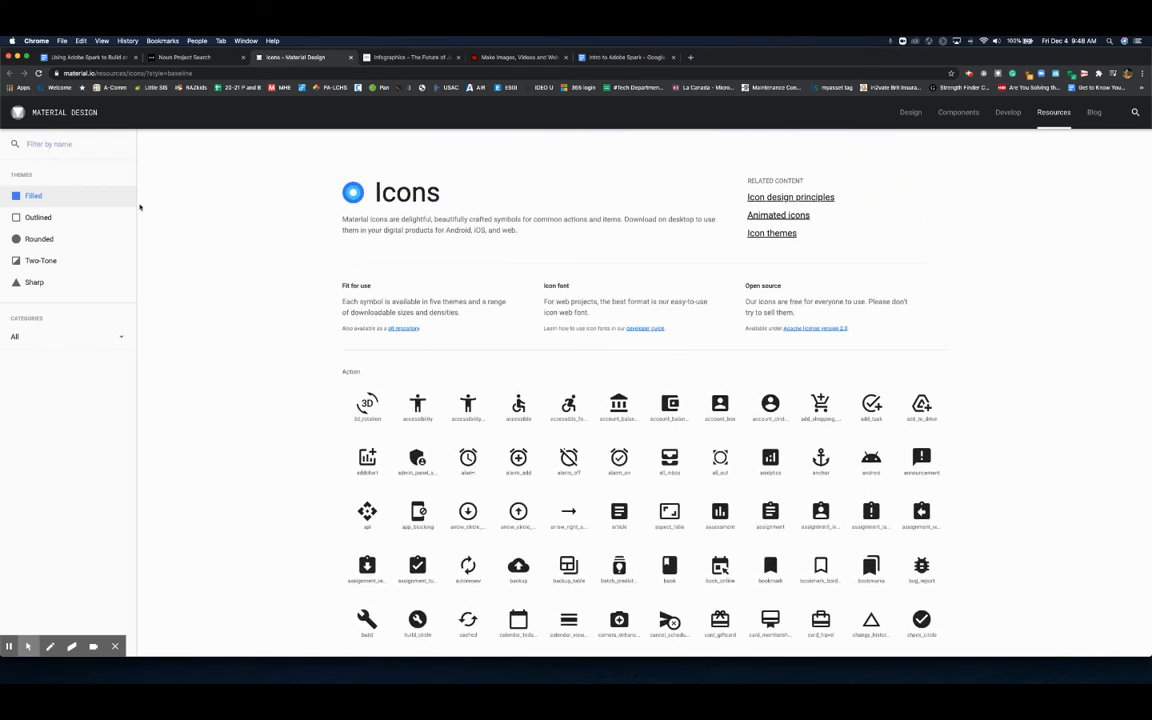
- Return to the instruction document and scroll to the Infographic Samples section
left_click(72, 57)
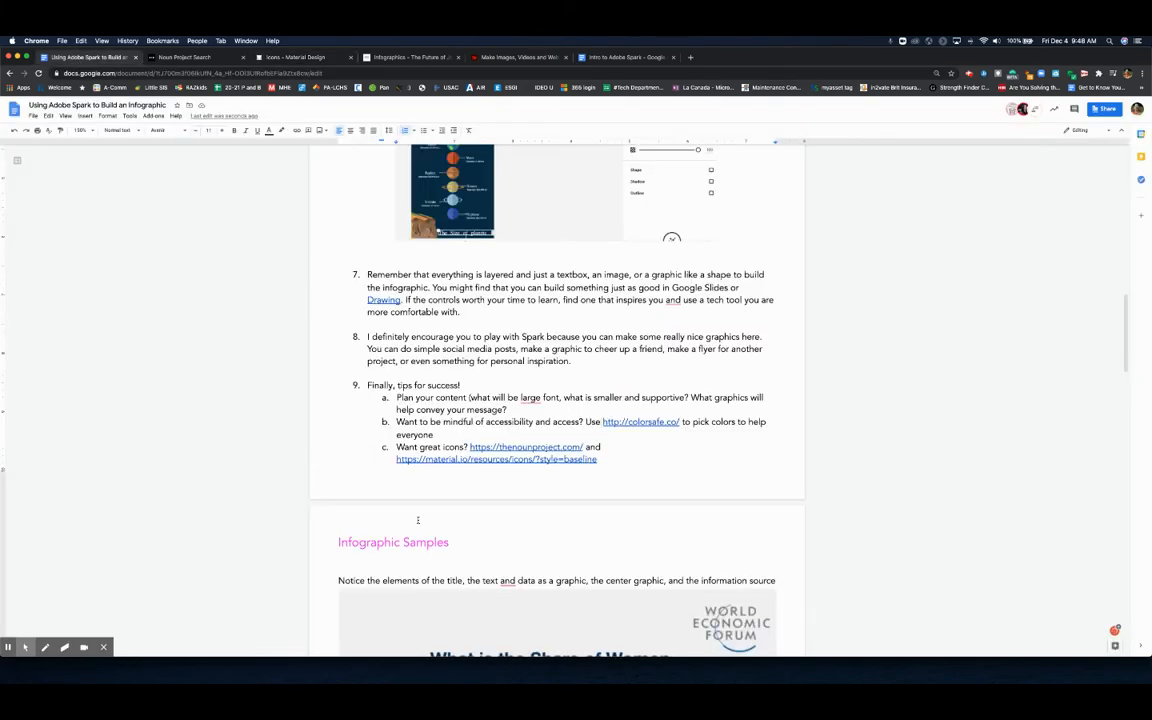
scroll(449, 513, "down", 3)
scroll(449, 513, "down", 4)
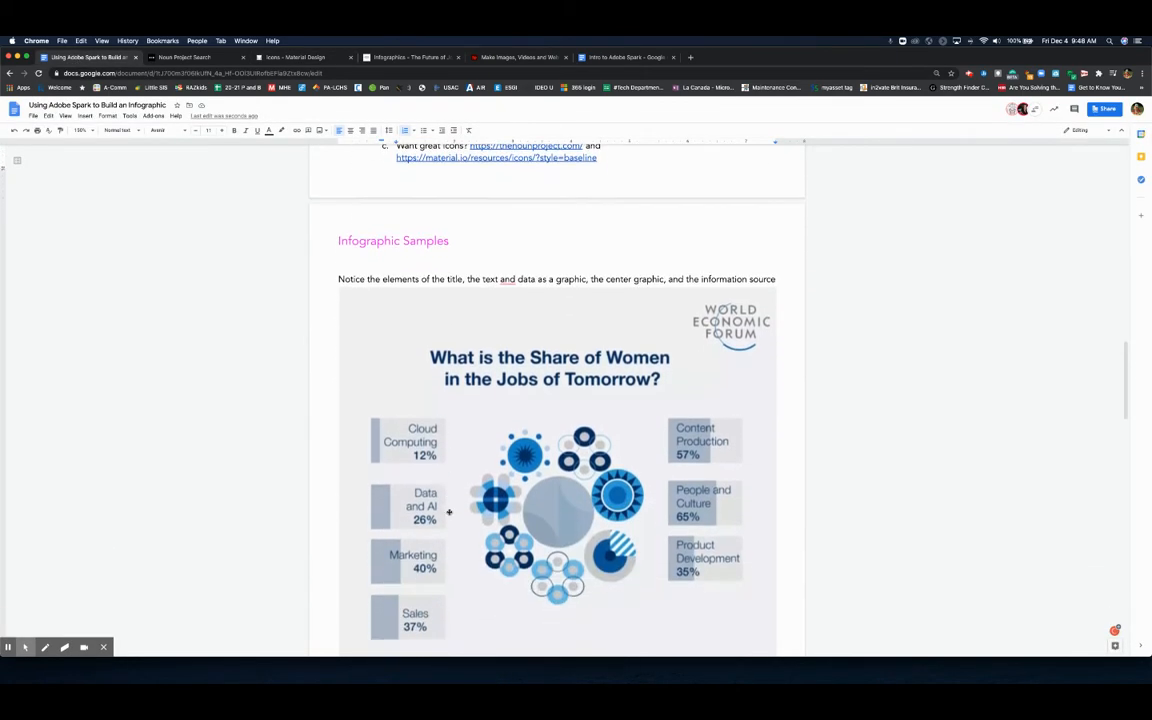
scroll(449, 512, "down", 1)
scroll(449, 512, "down", 1)
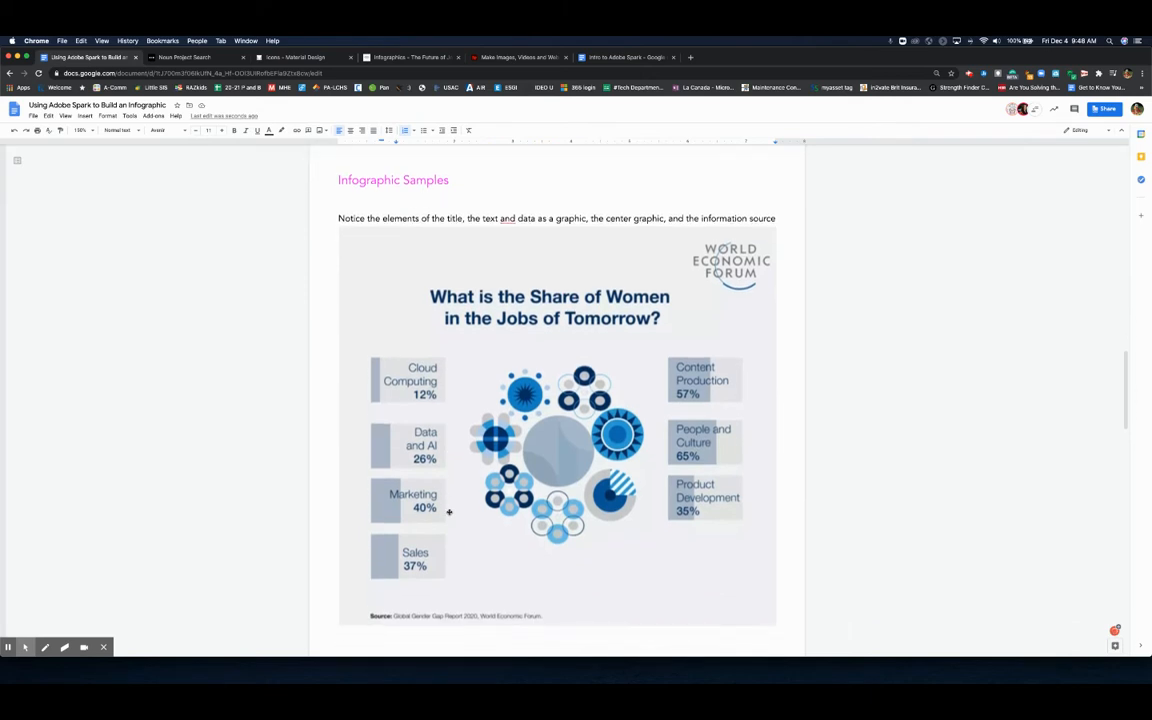